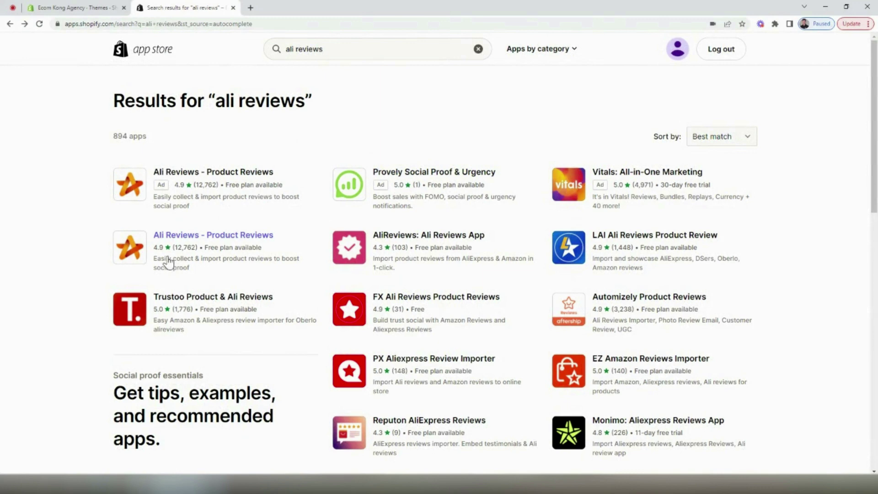
Open the Ali Reviews - Product Reviews listing from the 'ali reviews' search results
{"action": "left_click", "coordinate": [233, 239]}
Review the Ali Reviews pricing plans, highlighting the Free plan's 5-review limit and Starter features
{"action": "scroll", "coordinate": [750, 339], "scroll_direction": "down", "scroll_amount": 3}
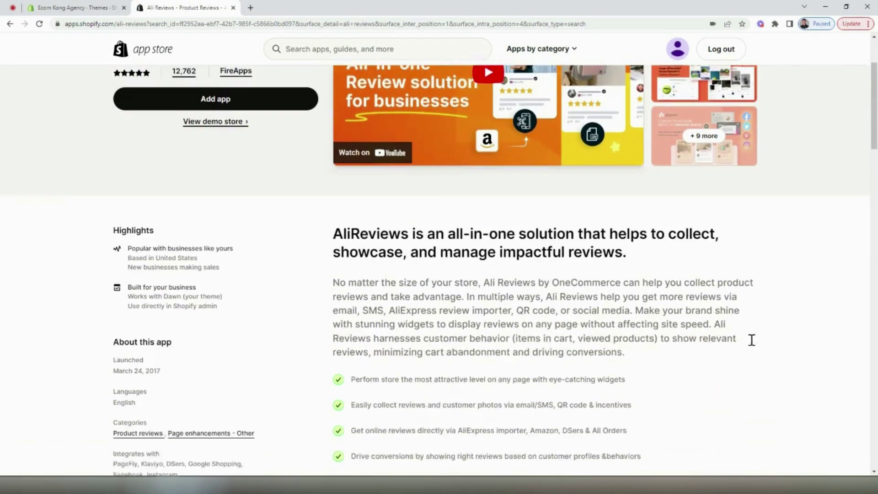
{"action": "scroll", "coordinate": [744, 337], "scroll_direction": "down", "scroll_amount": 2}
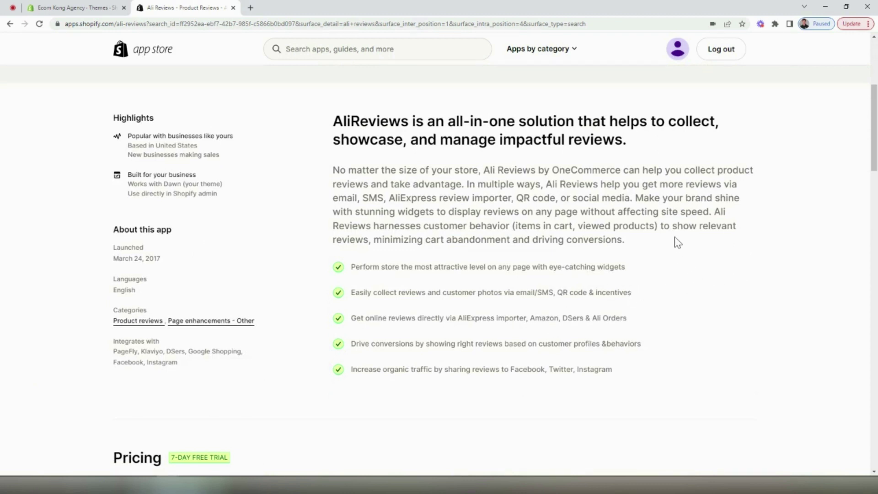
{"action": "scroll", "coordinate": [599, 224], "scroll_direction": "down", "scroll_amount": 6}
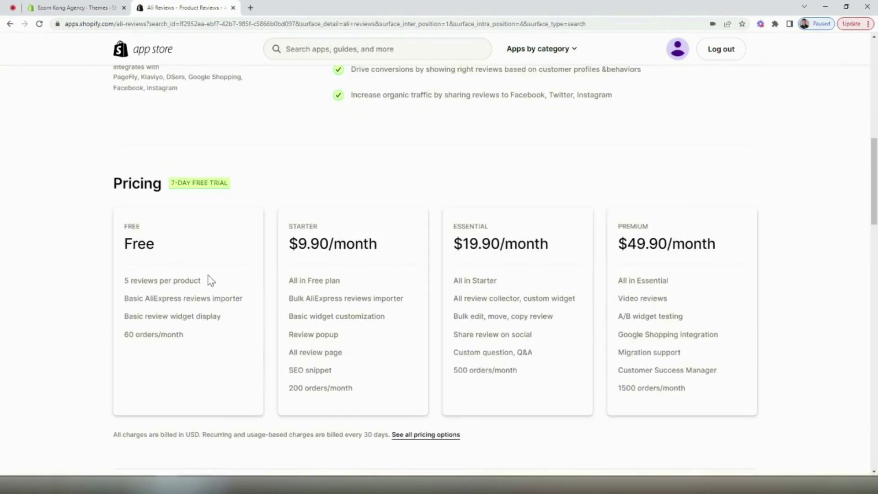
{"action": "left_click_drag", "start_coordinate": [201, 281], "coordinate": [128, 284]}
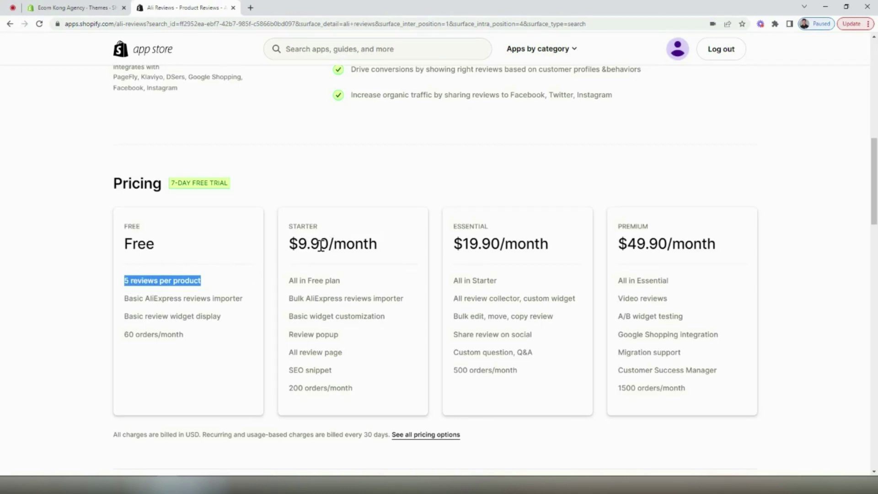
{"action": "left_click_drag", "start_coordinate": [297, 245], "coordinate": [335, 245]}
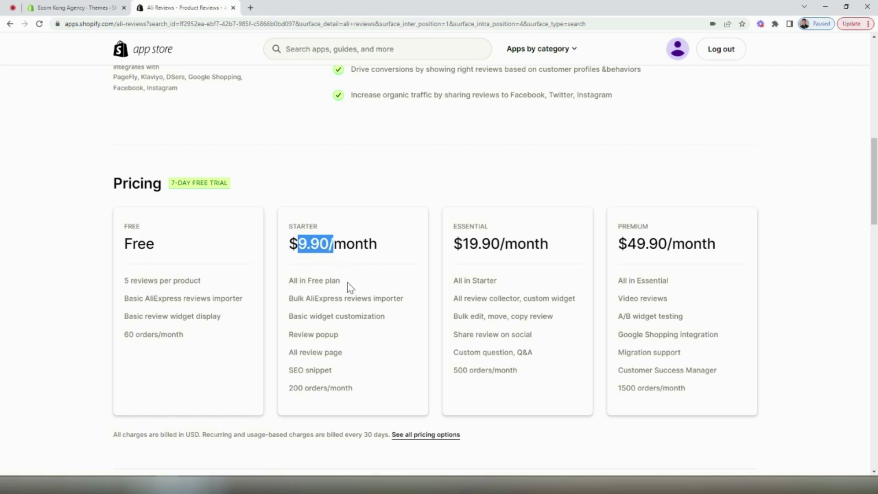
{"action": "left_click_drag", "start_coordinate": [290, 300], "coordinate": [405, 301]}
{"action": "left_click_drag", "start_coordinate": [352, 388], "coordinate": [293, 282]}
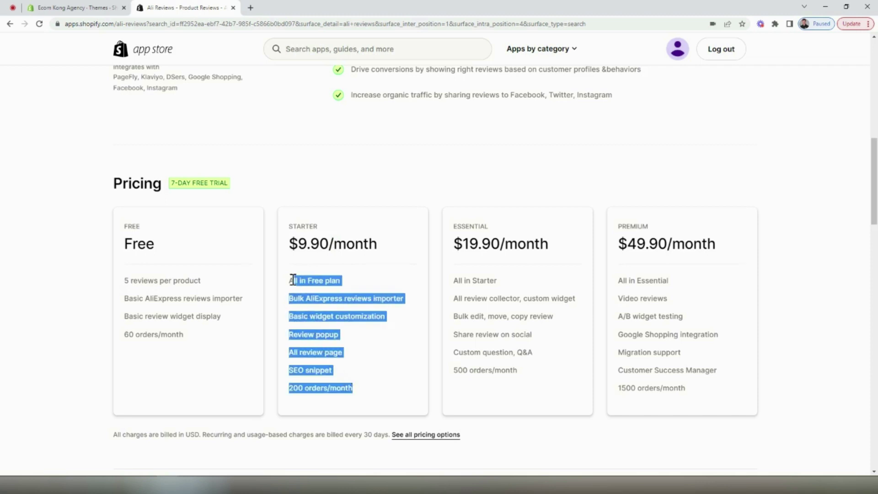
{"action": "left_click", "coordinate": [311, 217]}
{"action": "scroll", "coordinate": [399, 224], "scroll_direction": "up", "scroll_amount": 7}
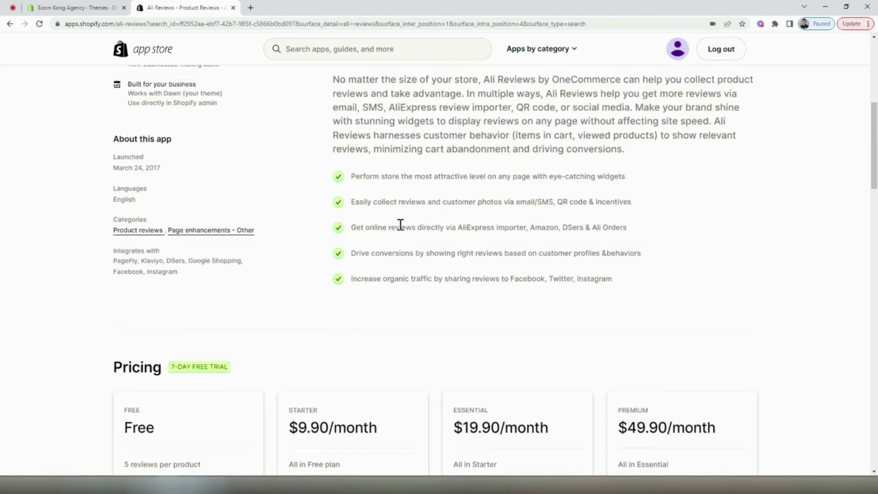
{"action": "scroll", "coordinate": [399, 224], "scroll_direction": "up", "scroll_amount": 4}
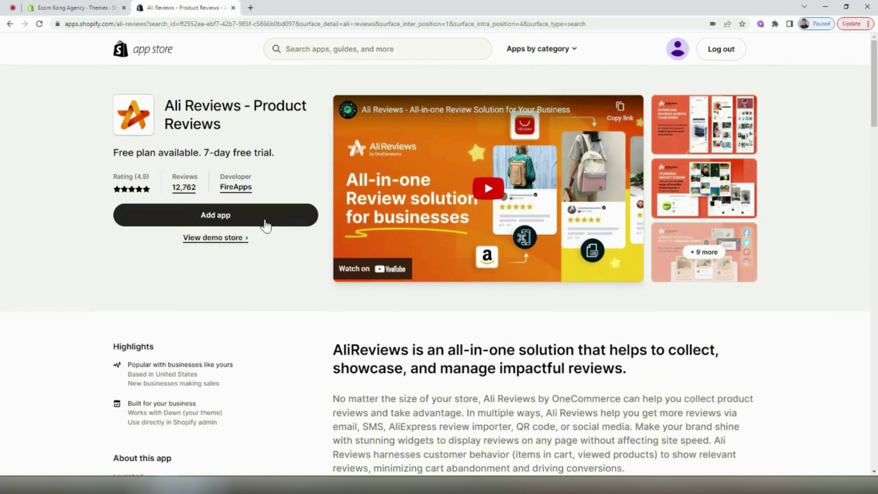
Install Ali Reviews on the store and get past the widget appearance step
{"action": "left_click", "coordinate": [265, 225]}
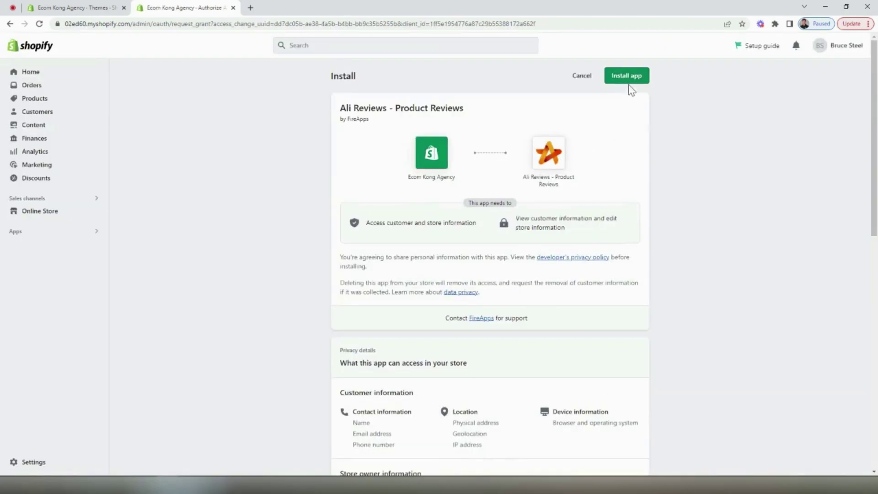
{"action": "left_click", "coordinate": [628, 81]}
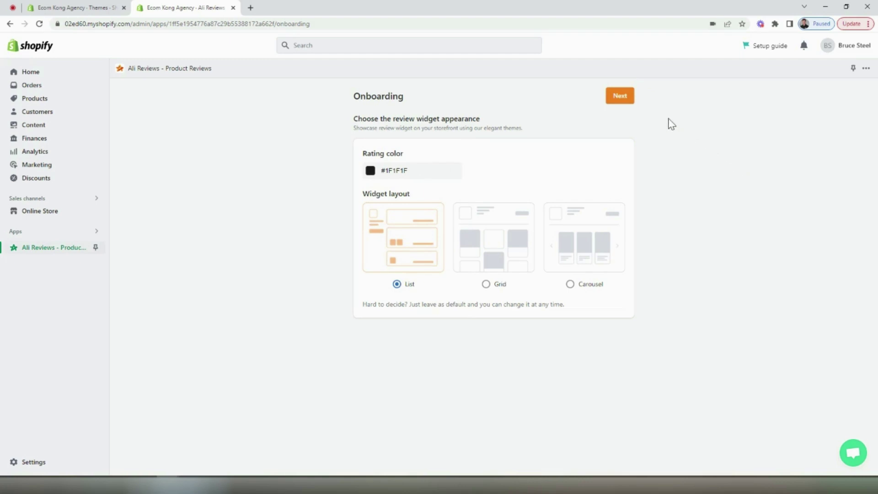
{"action": "left_click", "coordinate": [620, 97]}
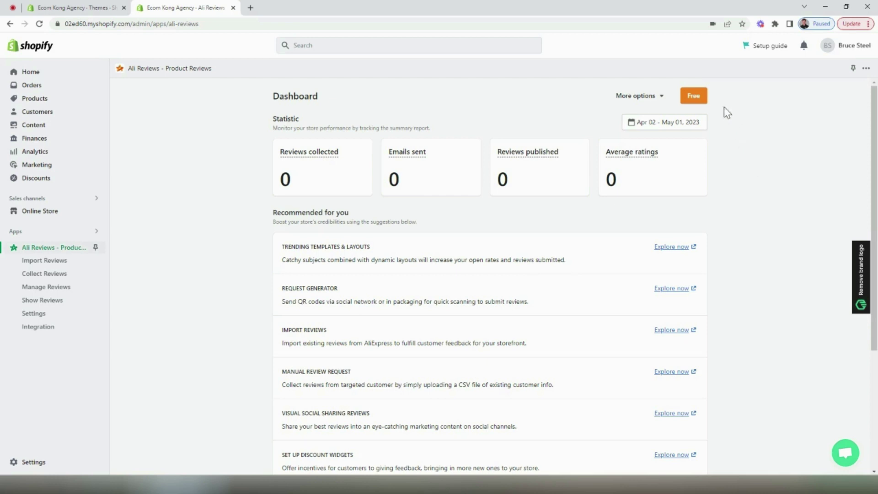
Start the Starter plan's 7-day trial, declining the Essential plan
{"action": "left_click", "coordinate": [693, 95]}
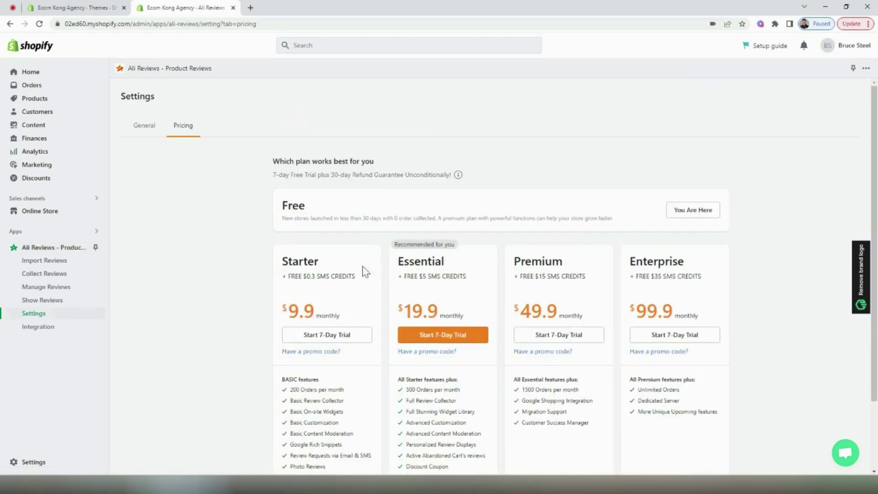
{"action": "left_click", "coordinate": [322, 333]}
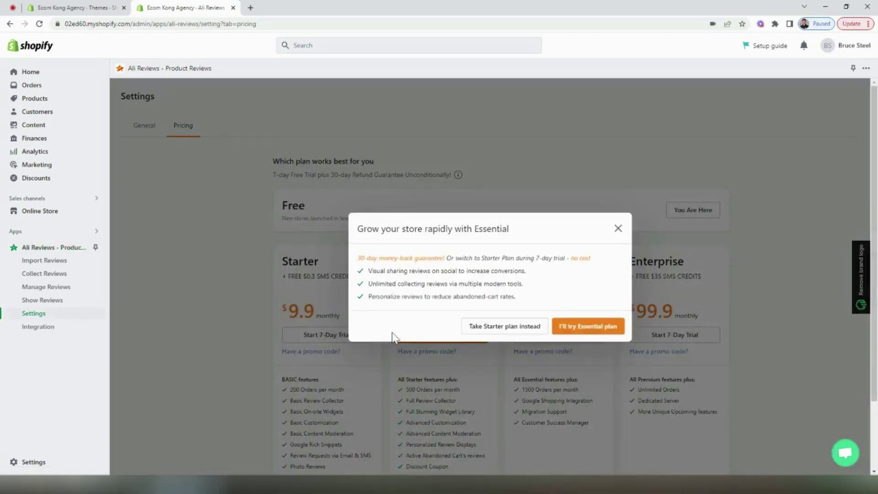
{"action": "left_click", "coordinate": [481, 330]}
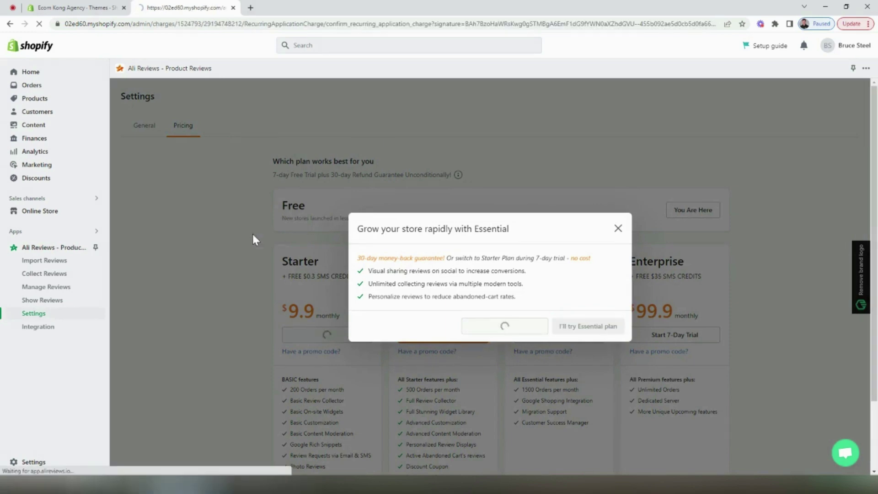
Go to importing reviews from AliExpress via Import Reviews
{"action": "scroll", "coordinate": [745, 248], "scroll_direction": "down", "scroll_amount": 2}
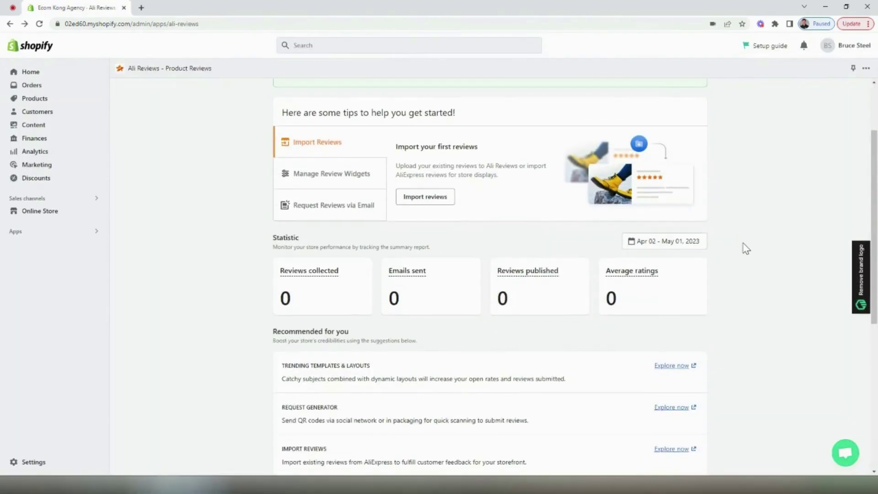
{"action": "scroll", "coordinate": [741, 249], "scroll_direction": "down", "scroll_amount": 2}
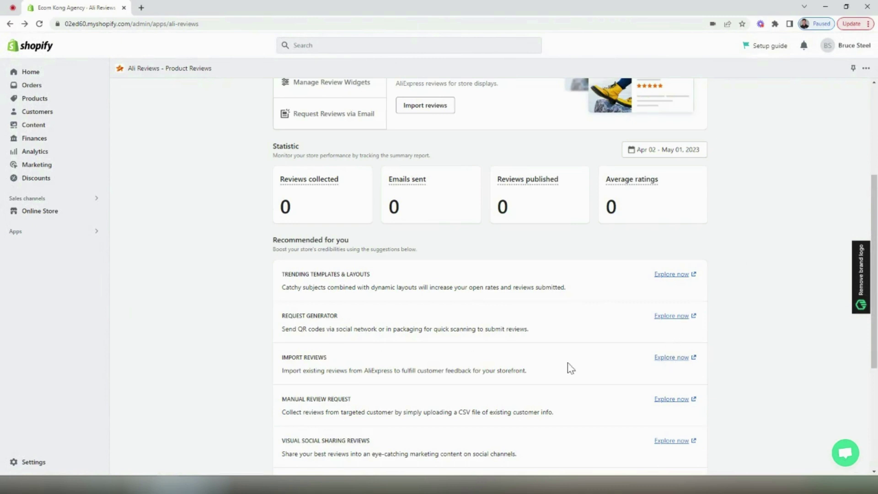
{"action": "left_click", "coordinate": [666, 358]}
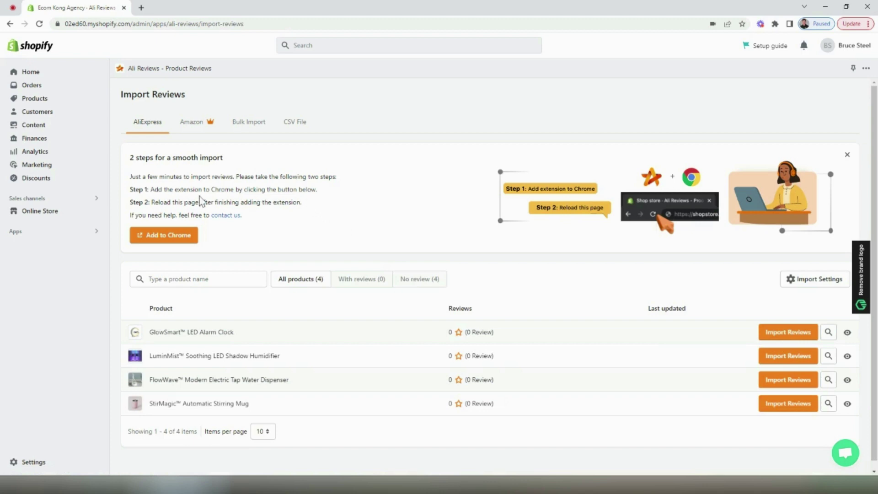
Add the Ali Reviews Chrome extension and copy the AliExpress stirring mug's URL
{"action": "left_click", "coordinate": [188, 239]}
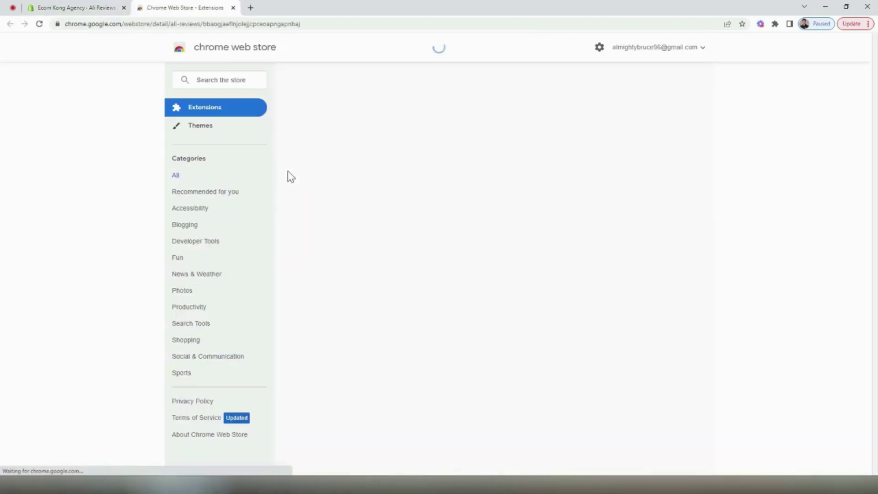
{"action": "left_click", "coordinate": [607, 117]}
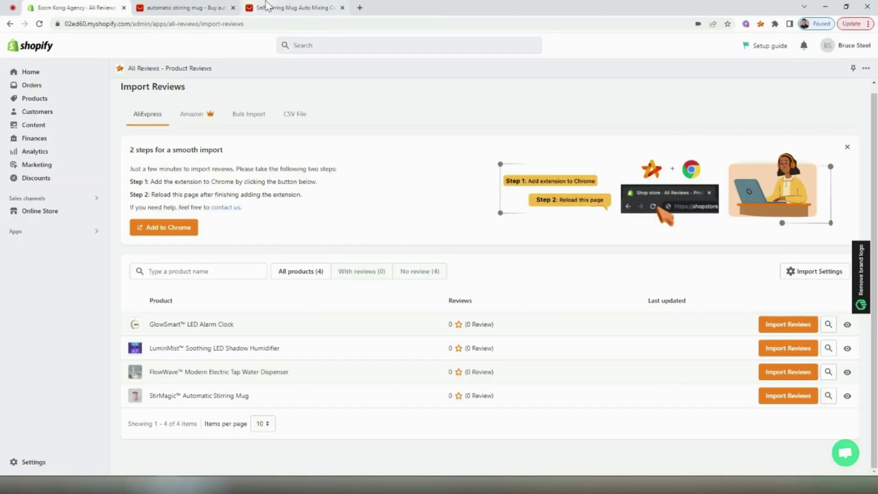
{"action": "left_click", "coordinate": [267, 7]}
{"action": "left_click_drag", "start_coordinate": [223, 23], "coordinate": [50, 25]}
{"action": "key", "text": "ctrl+c"}
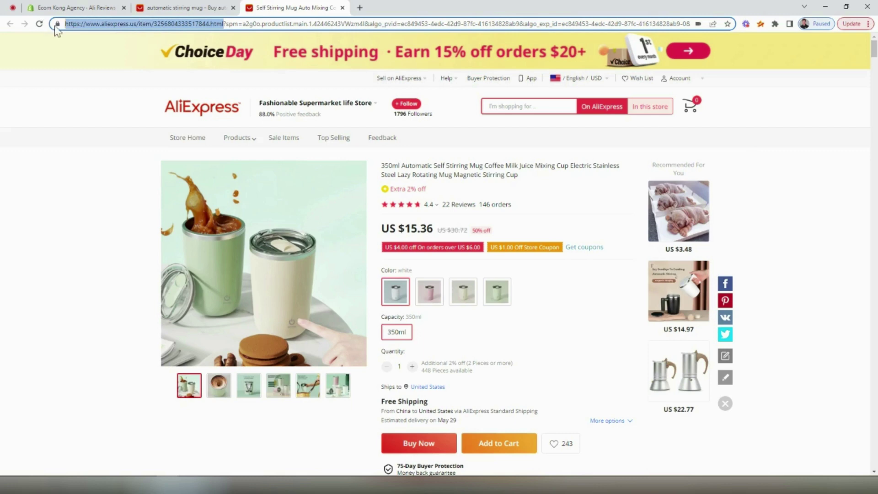
{"action": "left_click", "coordinate": [76, 8]}
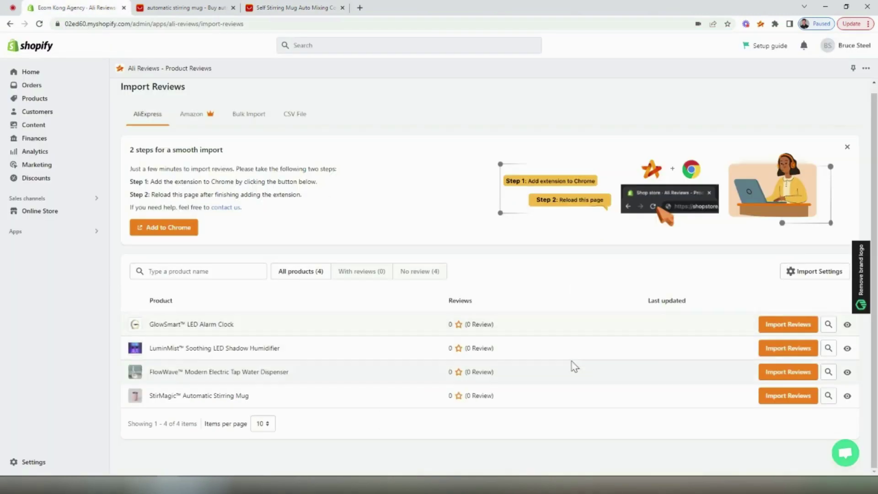
Import reviews for the StirMagic Automatic Stirring Mug from the pasted AliExpress link
{"action": "left_click", "coordinate": [785, 396]}
{"action": "left_click", "coordinate": [502, 262]}
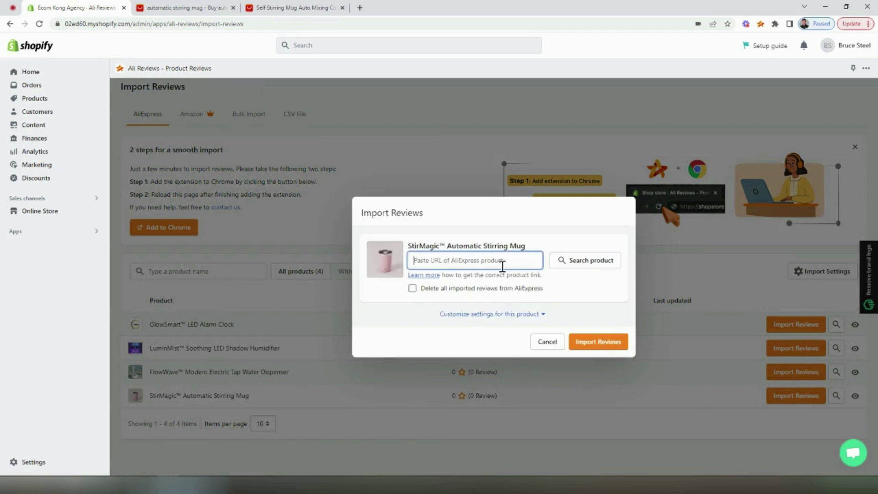
{"action": "key", "text": "ctrl+v"}
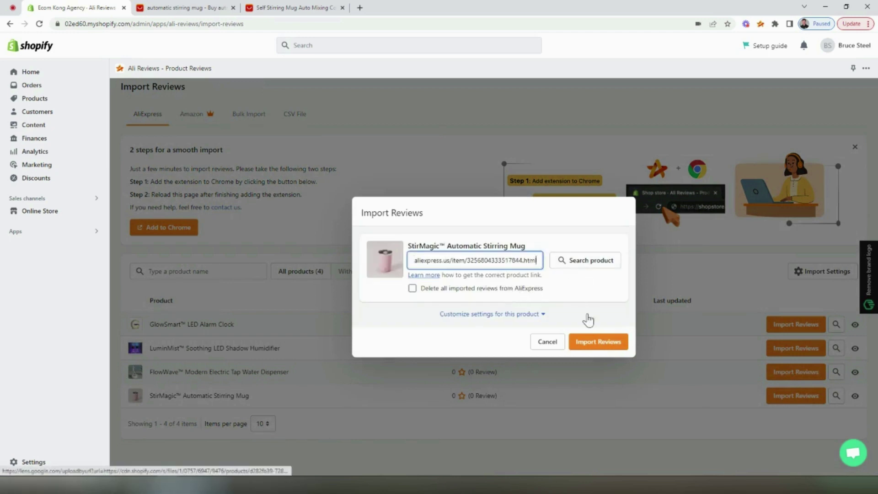
{"action": "left_click", "coordinate": [594, 342]}
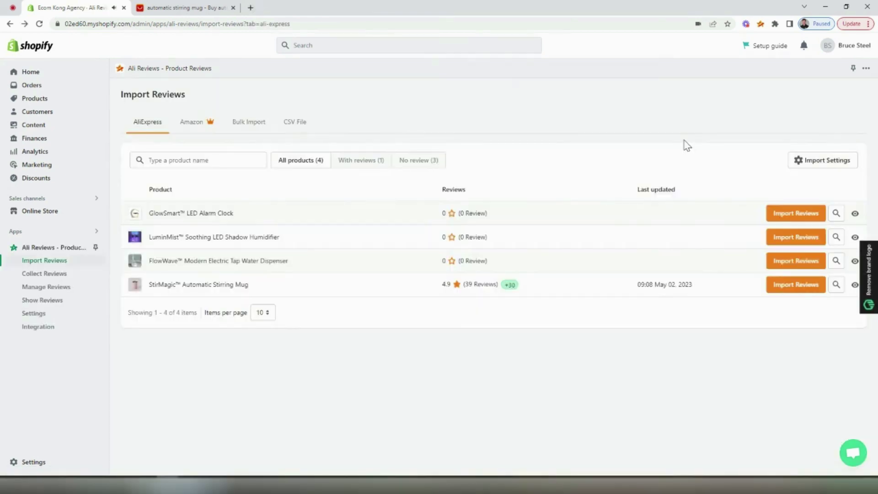
Check the import settings, keeping 'Reviews with content' and 'All reviews' photo options
{"action": "left_click", "coordinate": [823, 161]}
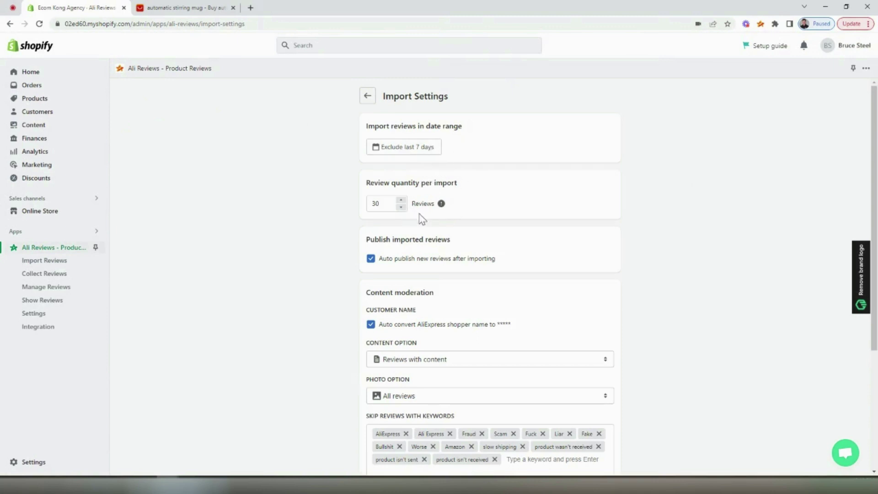
{"action": "scroll", "coordinate": [478, 231], "scroll_direction": "down", "scroll_amount": 2}
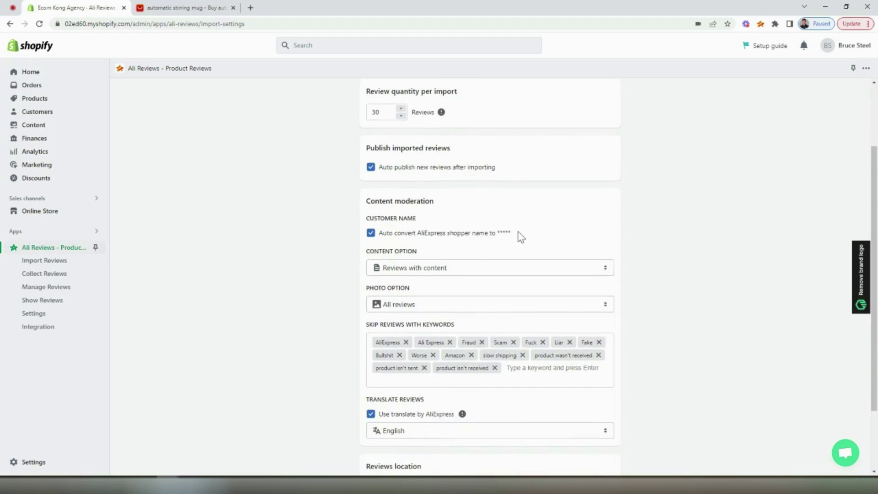
{"action": "scroll", "coordinate": [503, 235], "scroll_direction": "down", "scroll_amount": 1}
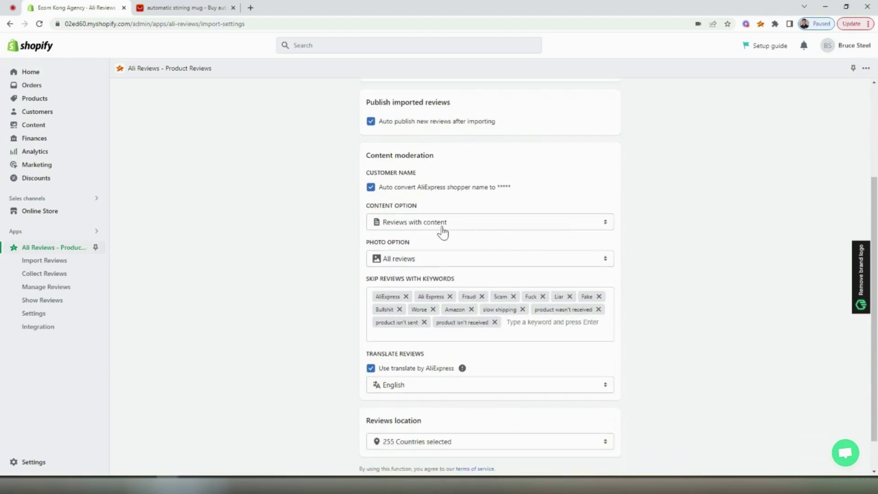
{"action": "left_click", "coordinate": [437, 228]}
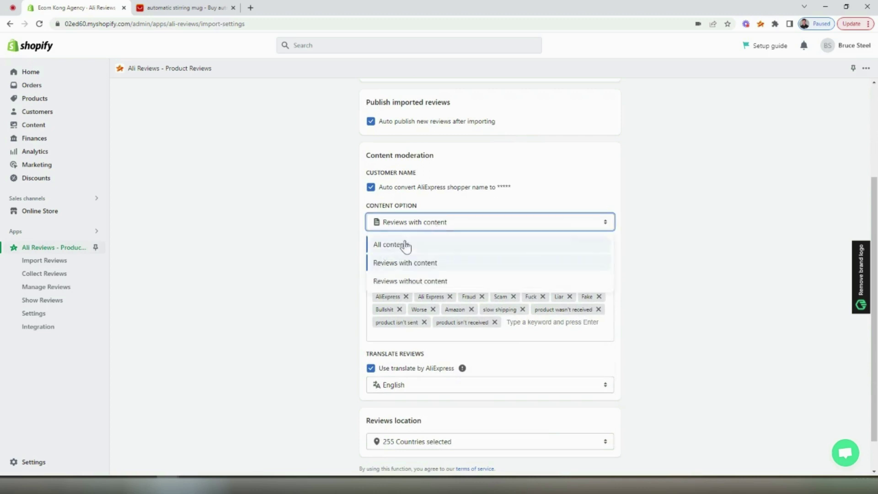
{"action": "left_click", "coordinate": [331, 241]}
{"action": "left_click", "coordinate": [403, 232]}
{"action": "left_click", "coordinate": [348, 229]}
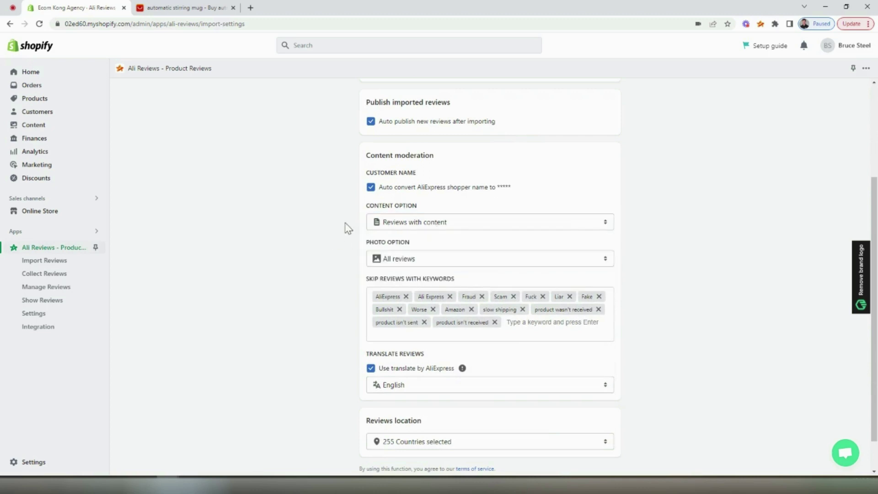
{"action": "left_click", "coordinate": [404, 255]}
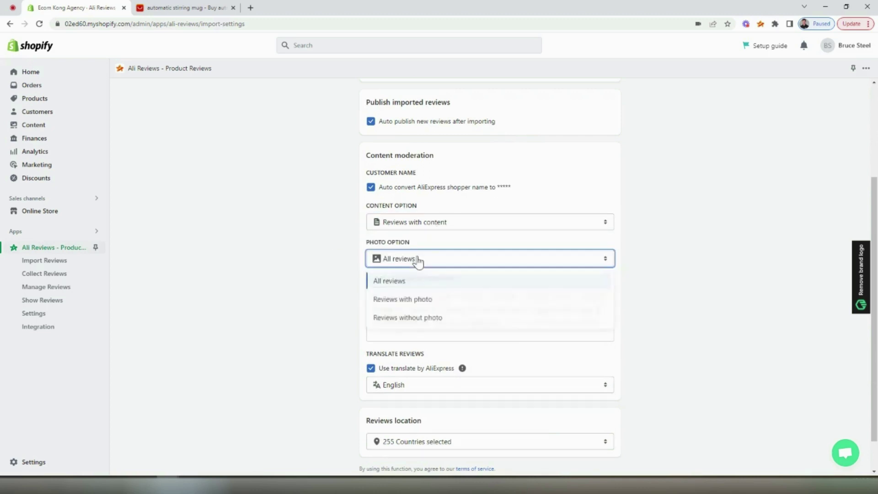
{"action": "left_click", "coordinate": [309, 259]}
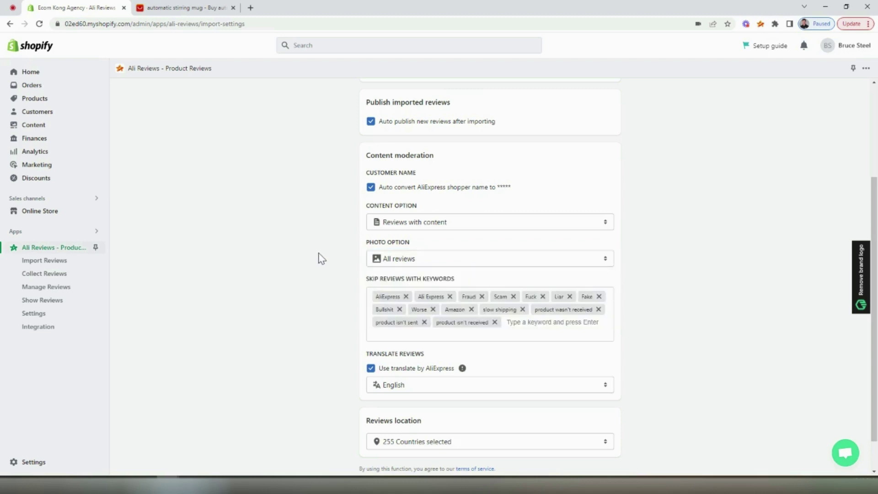
Leave all 255 countries selected and return to the Import Reviews list
{"action": "scroll", "coordinate": [303, 257], "scroll_direction": "down", "scroll_amount": 2}
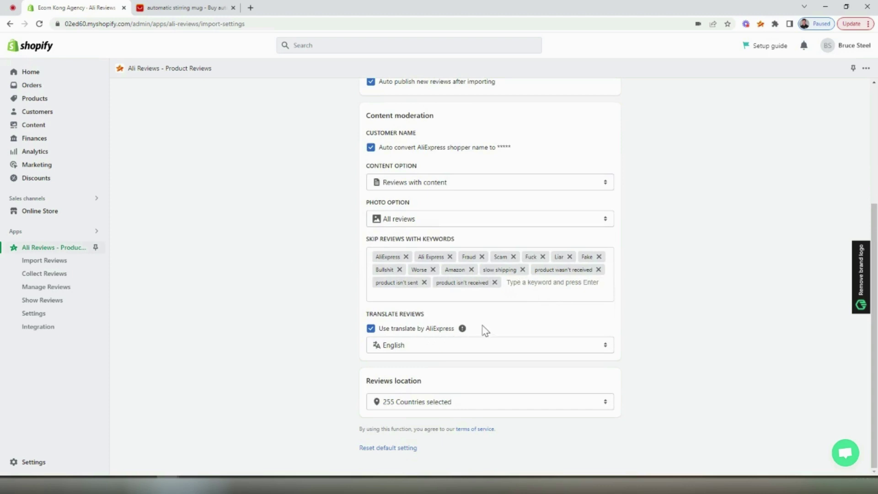
{"action": "left_click", "coordinate": [456, 405]}
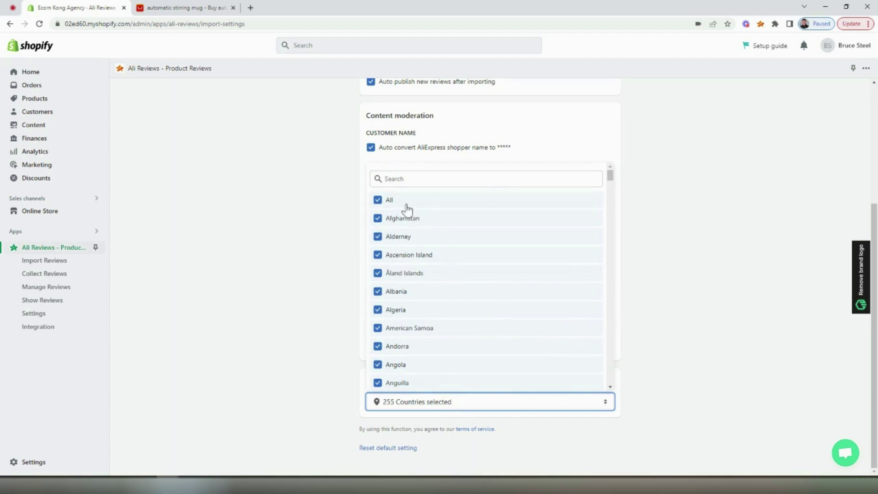
{"action": "left_click", "coordinate": [719, 265]}
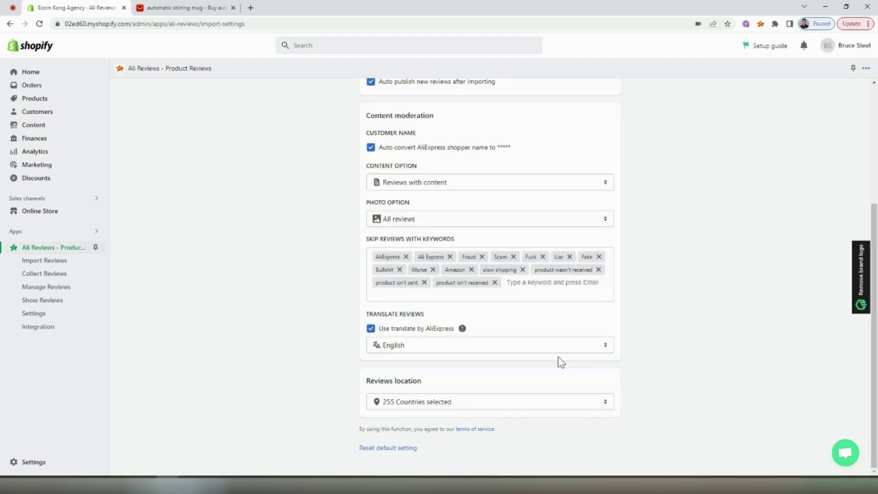
{"action": "scroll", "coordinate": [338, 365], "scroll_direction": "up", "scroll_amount": 4}
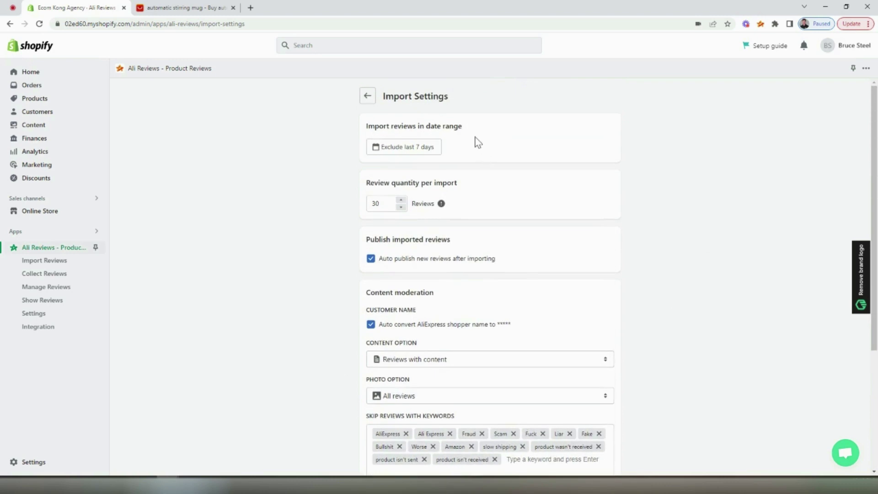
{"action": "left_click", "coordinate": [368, 96]}
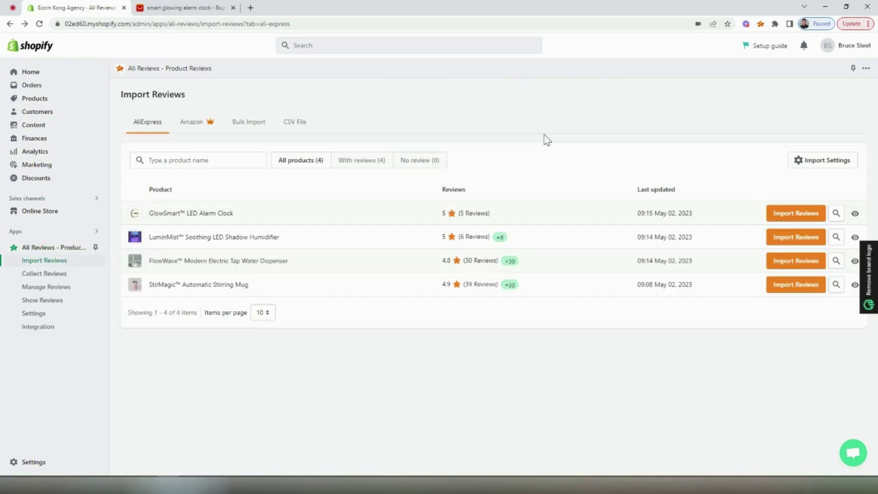
Open the StirMagic mug's review management page and scroll through its reviews
{"action": "left_click", "coordinate": [215, 287]}
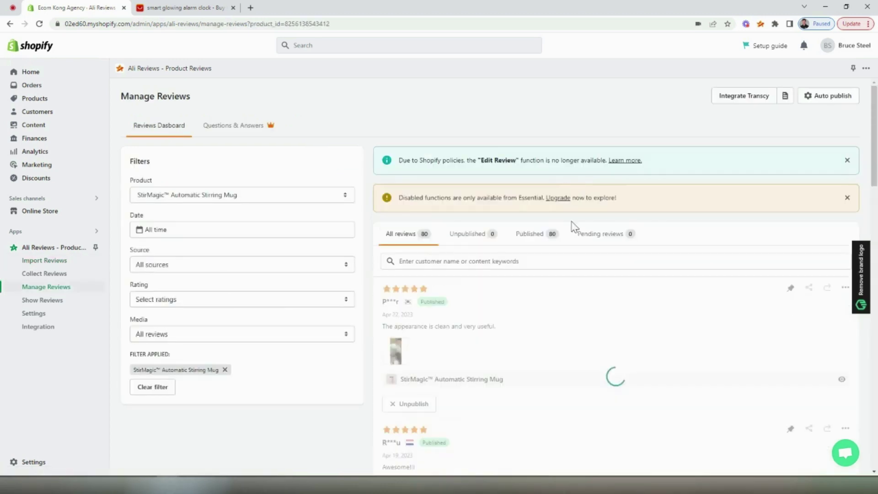
{"action": "scroll", "coordinate": [589, 306], "scroll_direction": "down", "scroll_amount": 2}
{"action": "scroll", "coordinate": [589, 309], "scroll_direction": "down", "scroll_amount": 8}
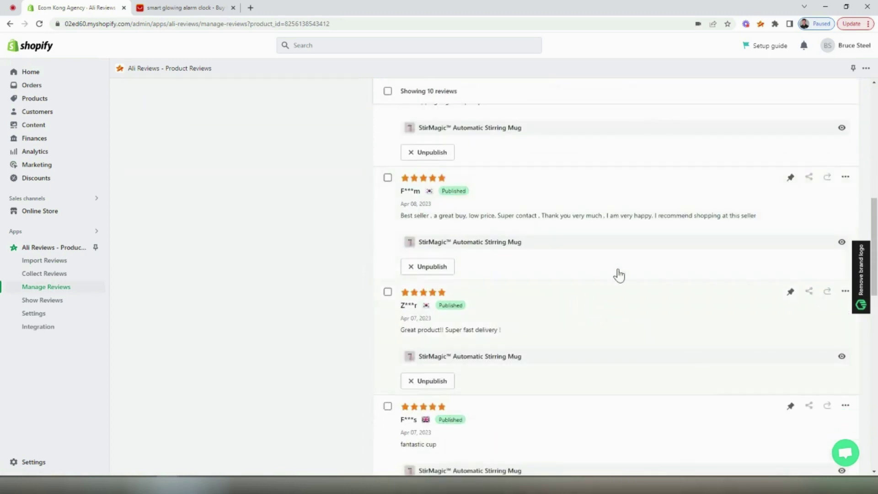
{"action": "scroll", "coordinate": [676, 284], "scroll_direction": "down", "scroll_amount": 4}
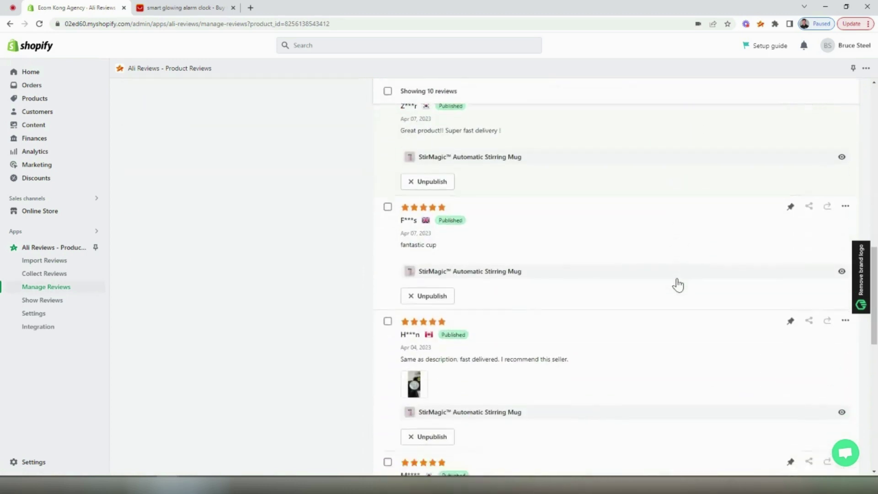
{"action": "scroll", "coordinate": [677, 284], "scroll_direction": "down", "scroll_amount": 1}
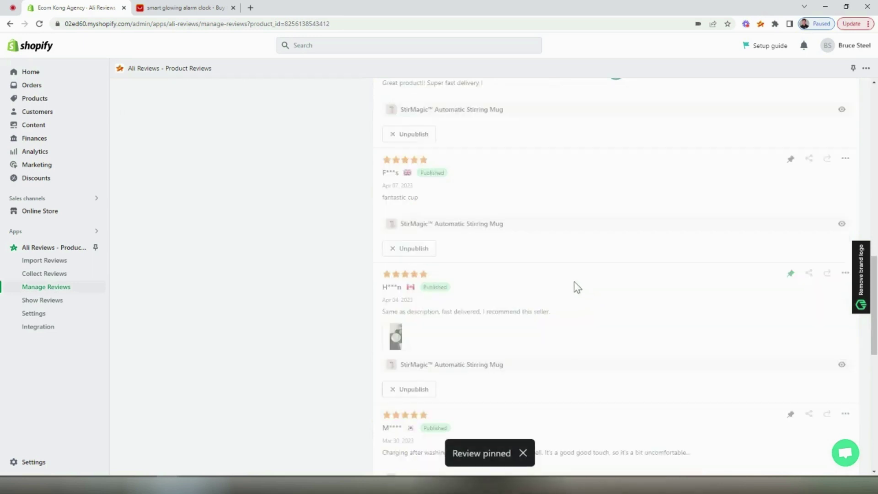
{"action": "scroll", "coordinate": [582, 287], "scroll_direction": "up", "scroll_amount": 8}
{"action": "scroll", "coordinate": [583, 296], "scroll_direction": "up", "scroll_amount": 5}
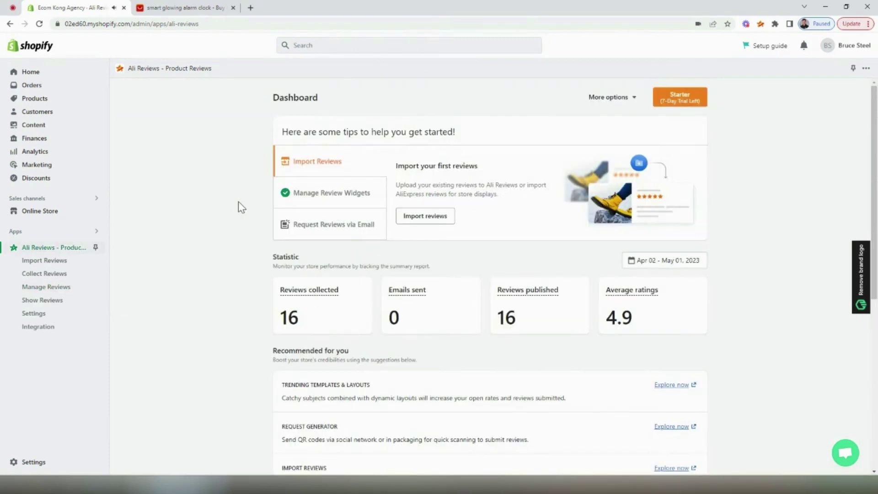
Open the Star Rating widget setup through Manage Review Widgets
{"action": "left_click", "coordinate": [326, 193]}
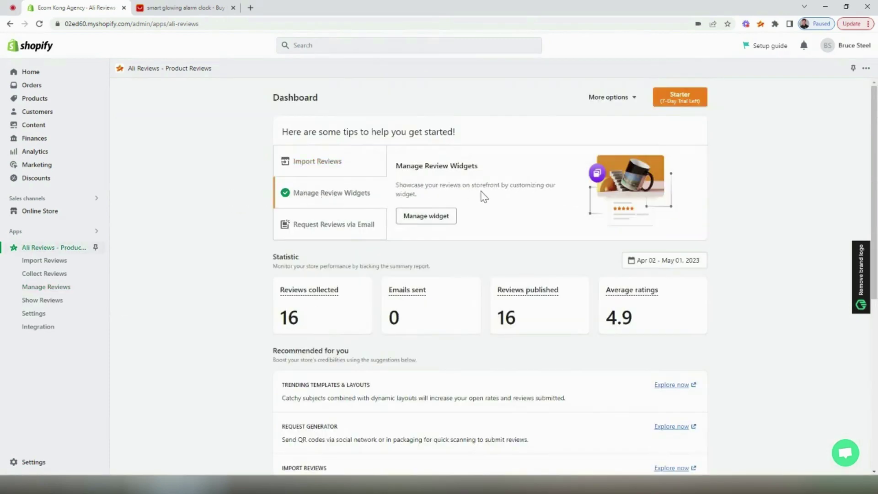
{"action": "left_click", "coordinate": [433, 218]}
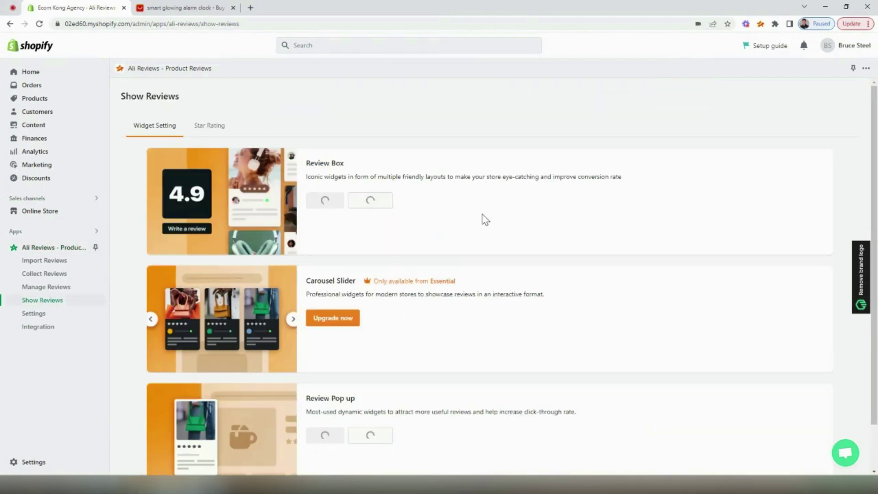
{"action": "left_click", "coordinate": [219, 129]}
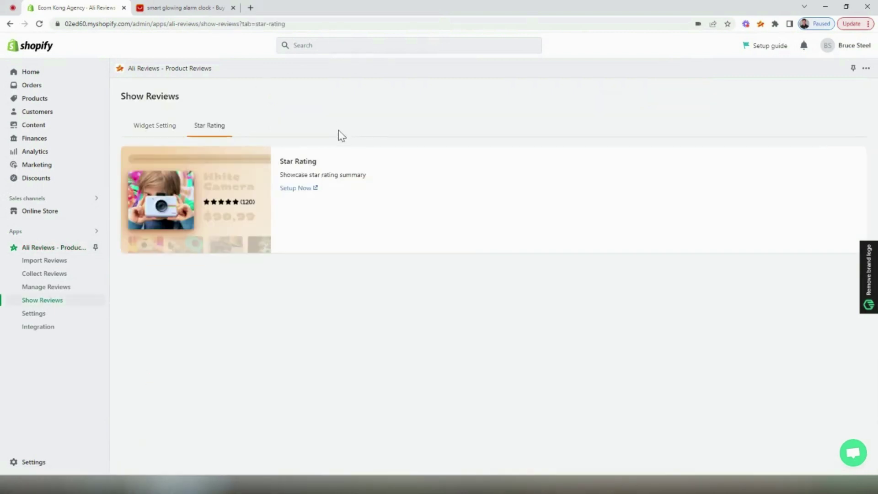
{"action": "left_click", "coordinate": [314, 191]}
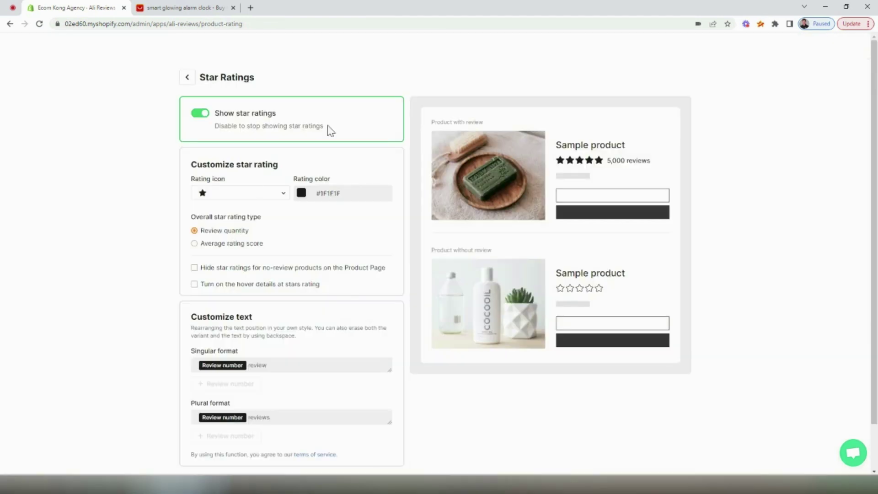
Set the star rating colour to yellow #FFD107
{"action": "left_click", "coordinate": [302, 193]}
{"action": "left_click", "coordinate": [322, 273]}
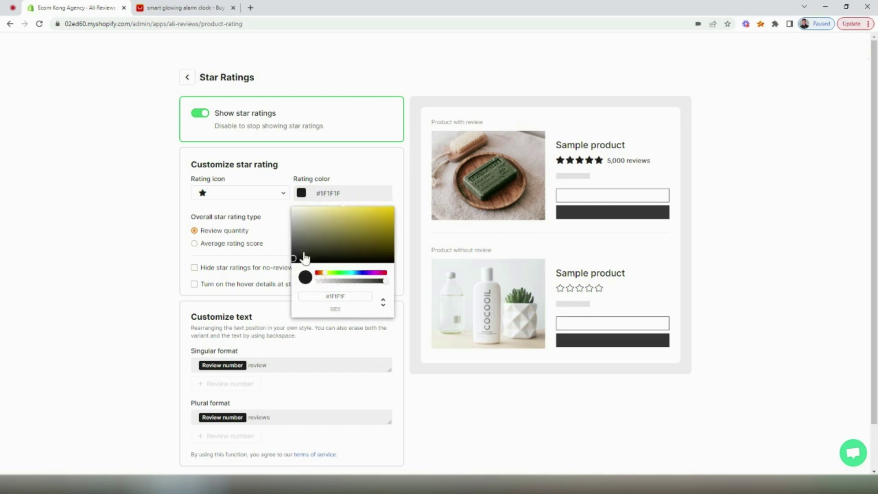
{"action": "left_click_drag", "start_coordinate": [299, 261], "coordinate": [392, 213]}
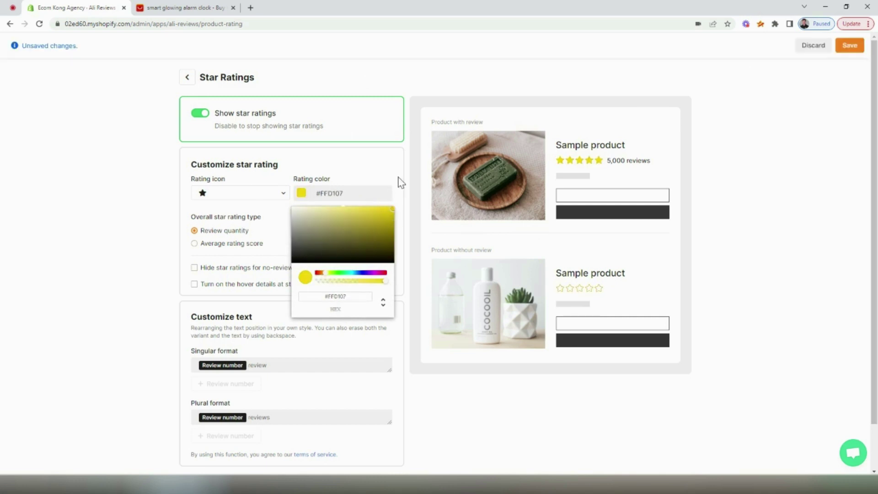
{"action": "left_click", "coordinate": [398, 181]}
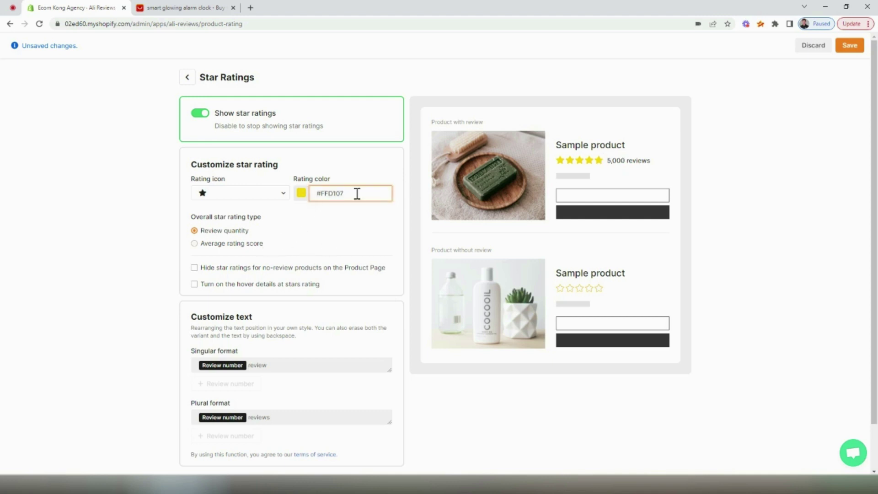
Keep Review quantity beside the stars, then view the StirMagic product page in the store
{"action": "left_click", "coordinate": [260, 247]}
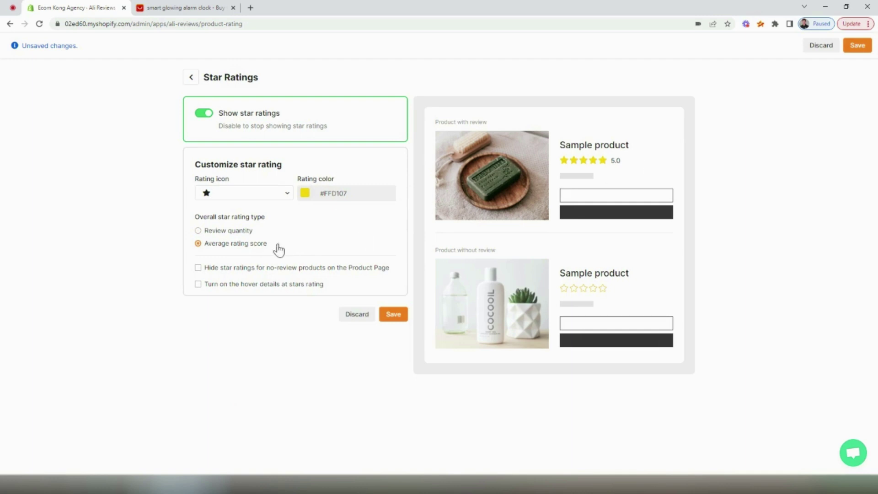
{"action": "left_click", "coordinate": [245, 232]}
{"action": "scroll", "coordinate": [354, 252], "scroll_direction": "down", "scroll_amount": 1}
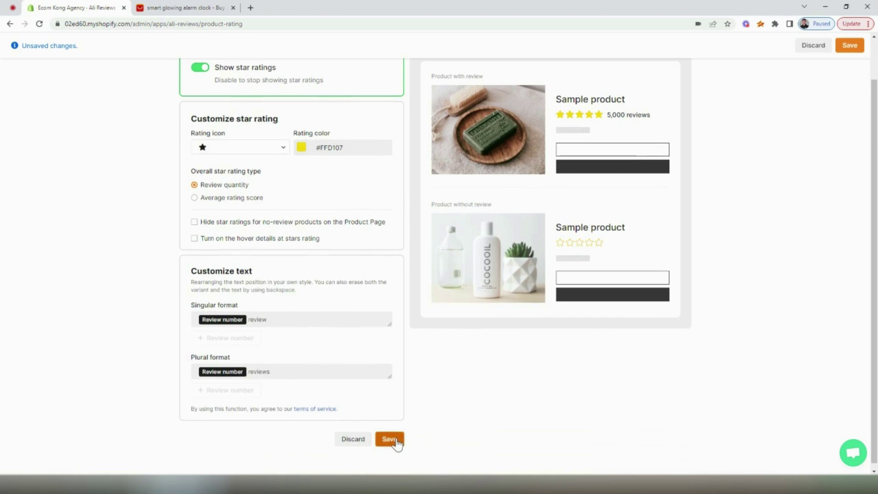
{"action": "scroll", "coordinate": [275, 162], "scroll_direction": "up", "scroll_amount": 1}
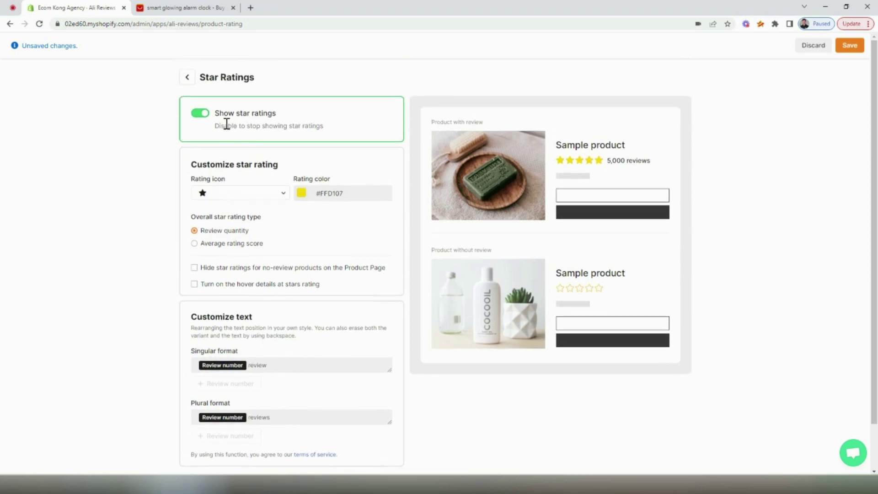
{"action": "scroll", "coordinate": [347, 165], "scroll_direction": "down", "scroll_amount": 1}
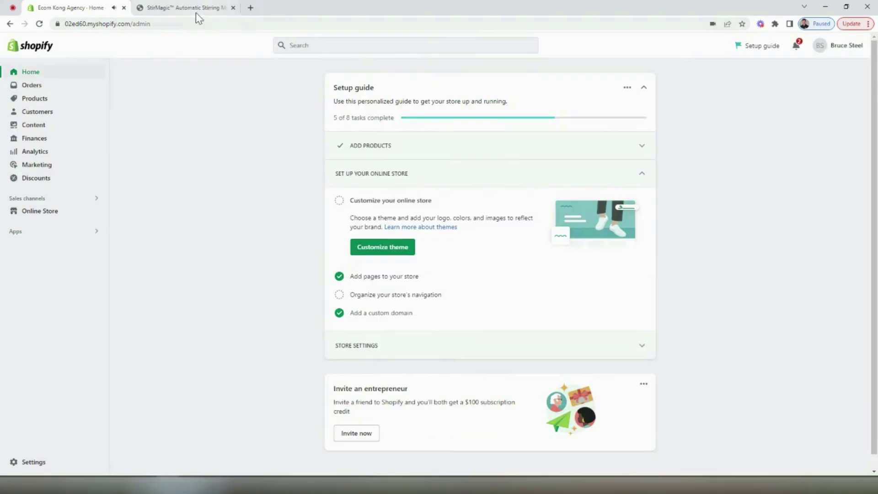
{"action": "left_click", "coordinate": [196, 12]}
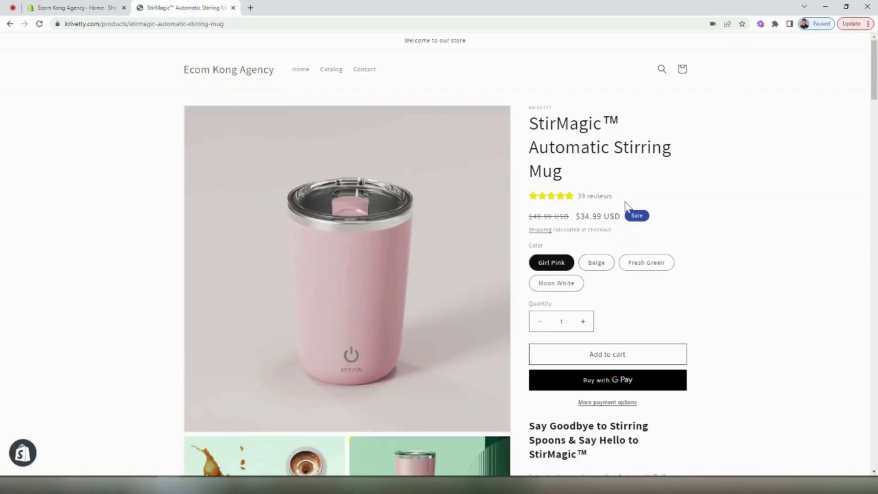
{"action": "left_click", "coordinate": [532, 201]}
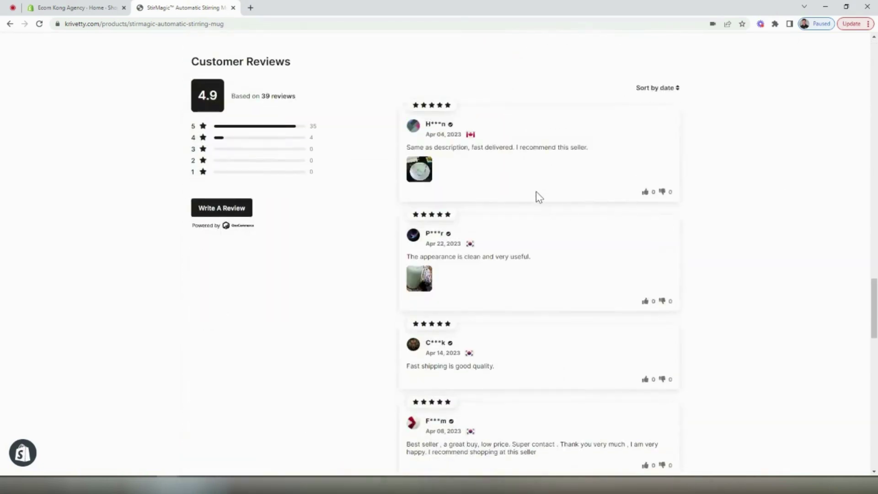
{"action": "scroll", "coordinate": [536, 191], "scroll_direction": "down", "scroll_amount": 2}
{"action": "scroll", "coordinate": [568, 186], "scroll_direction": "down", "scroll_amount": 3}
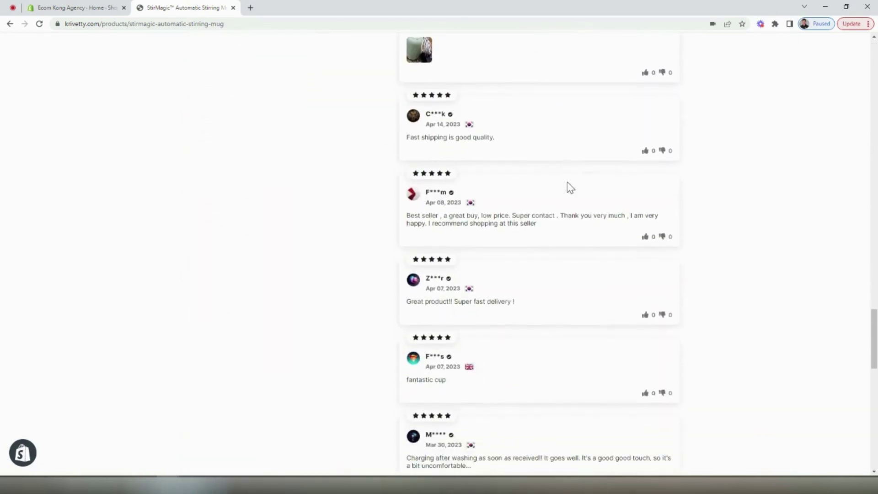
{"action": "scroll", "coordinate": [572, 186], "scroll_direction": "down", "scroll_amount": 5}
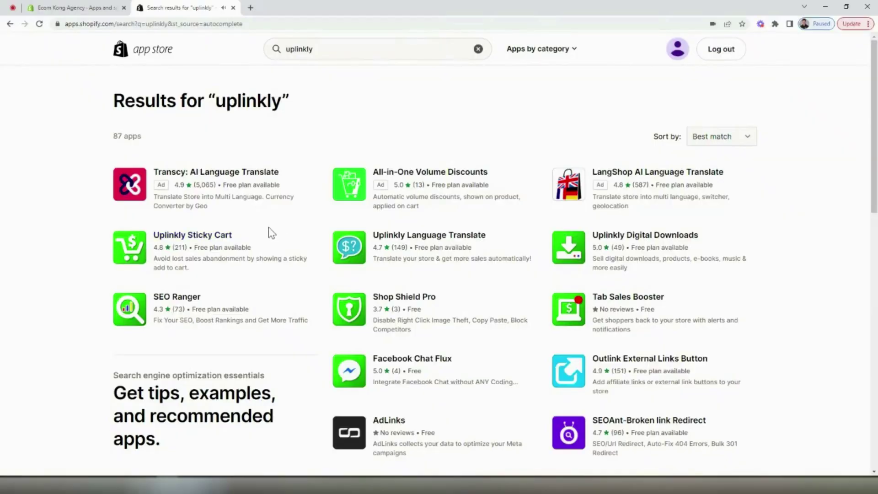
Open the Uplinkly Sticky Cart listing, look over its pricing, and begin adding it
{"action": "left_click", "coordinate": [226, 239]}
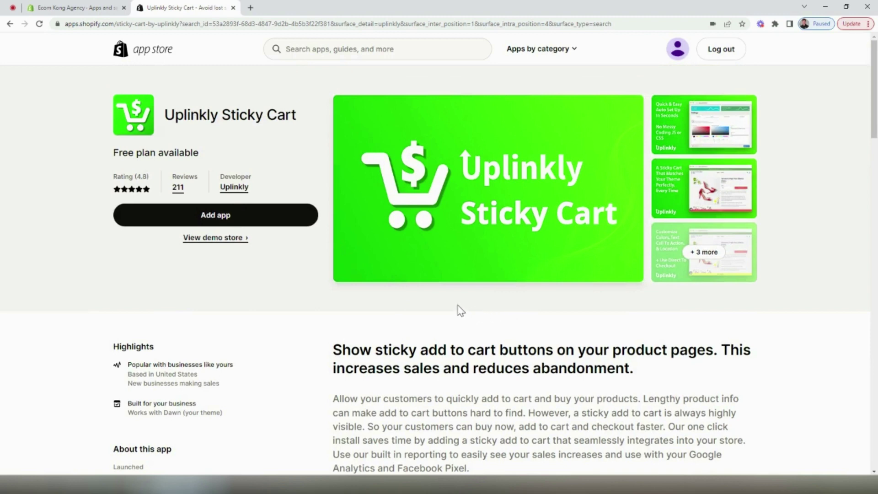
{"action": "scroll", "coordinate": [461, 305], "scroll_direction": "down", "scroll_amount": 4}
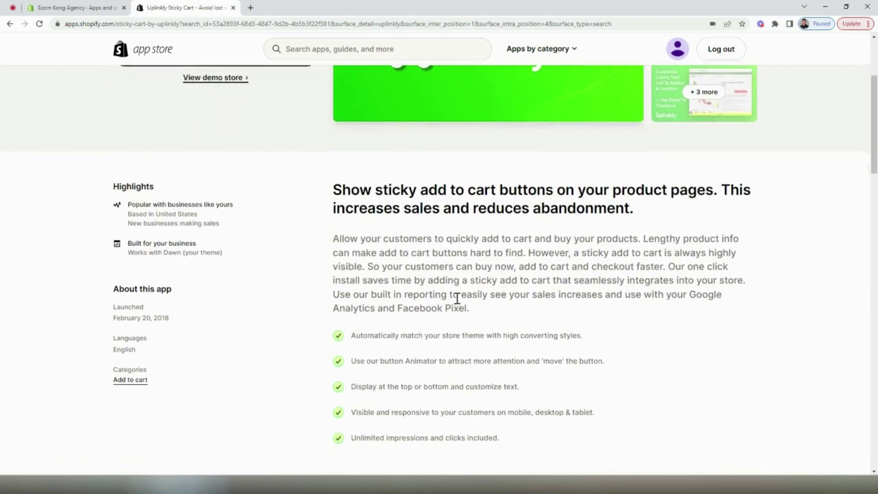
{"action": "scroll", "coordinate": [459, 301], "scroll_direction": "down", "scroll_amount": 7}
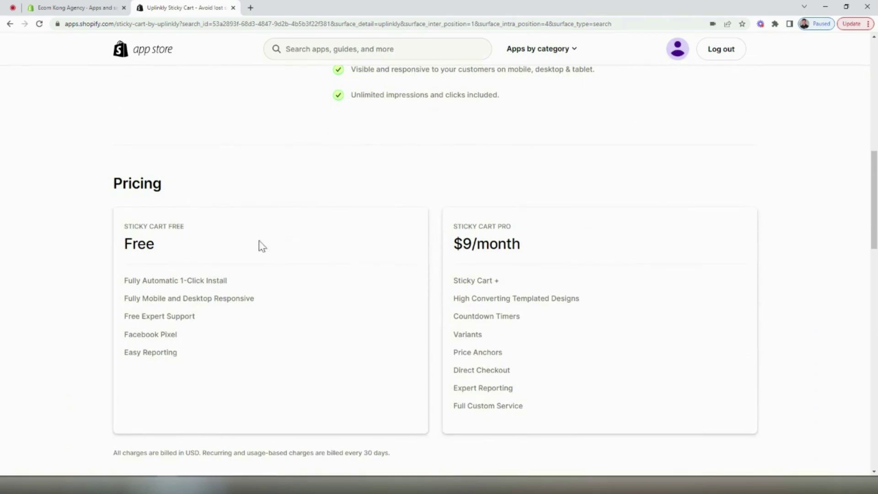
{"action": "scroll", "coordinate": [241, 318], "scroll_direction": "up", "scroll_amount": 10}
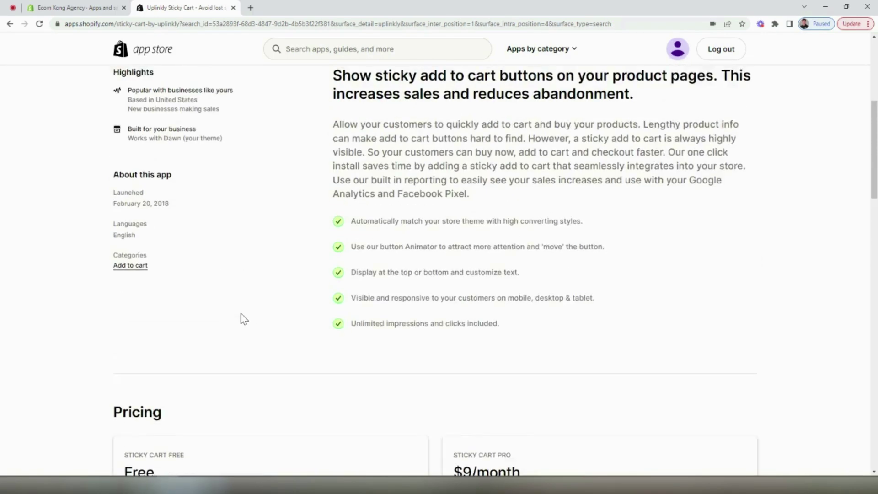
{"action": "scroll", "coordinate": [243, 318], "scroll_direction": "up", "scroll_amount": 1}
{"action": "left_click", "coordinate": [257, 226]}
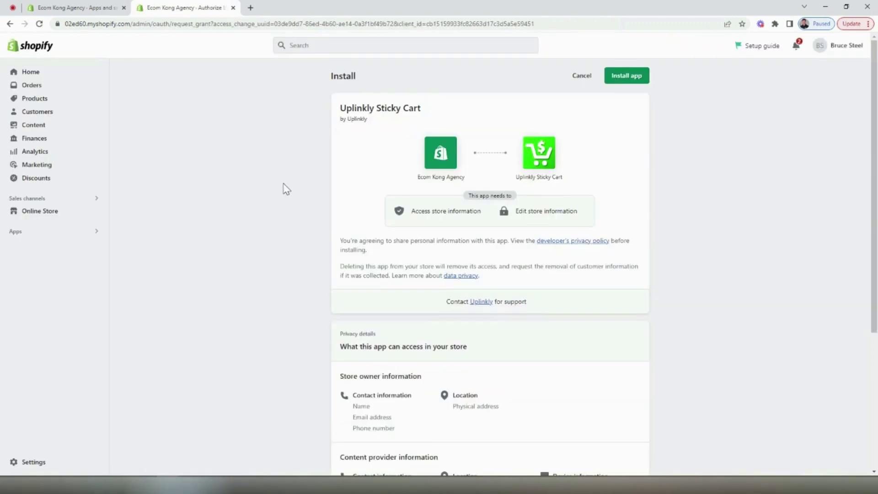
Install Uplinkly Sticky Cart on the free Basic plan
{"action": "left_click", "coordinate": [625, 76]}
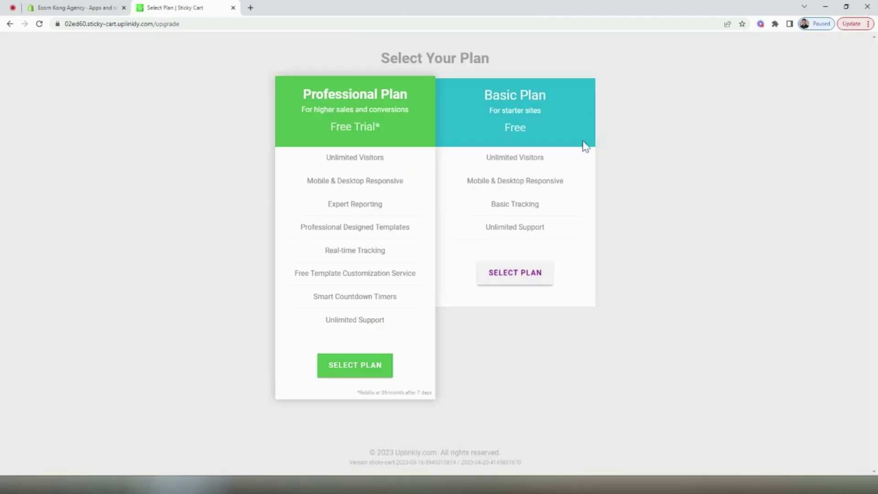
{"action": "left_click", "coordinate": [538, 275]}
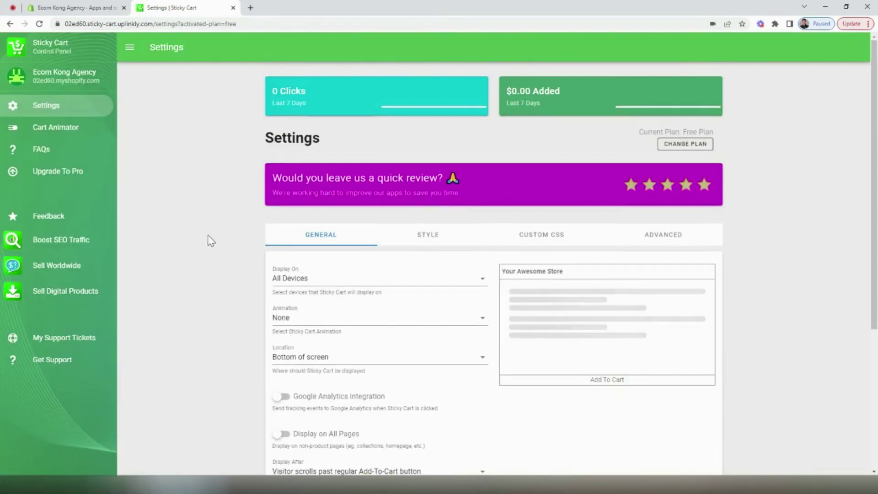
{"action": "scroll", "coordinate": [208, 235], "scroll_direction": "down", "scroll_amount": 1}
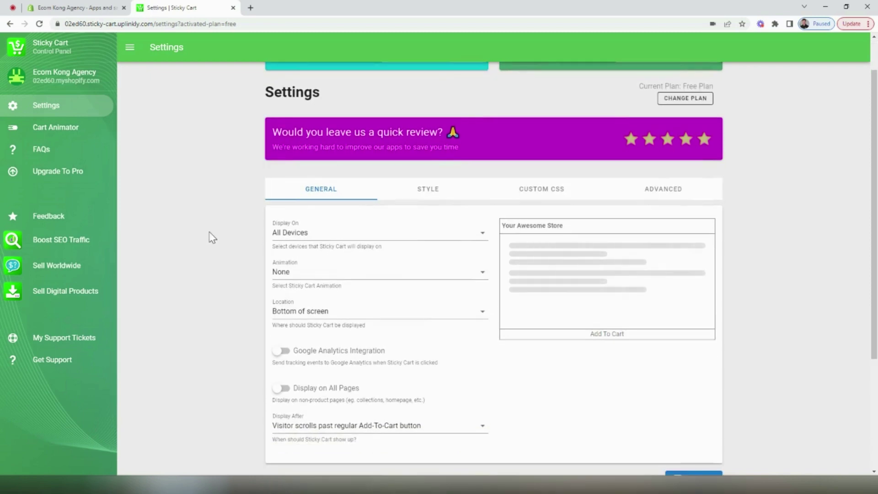
{"action": "scroll", "coordinate": [213, 251], "scroll_direction": "down", "scroll_amount": 1}
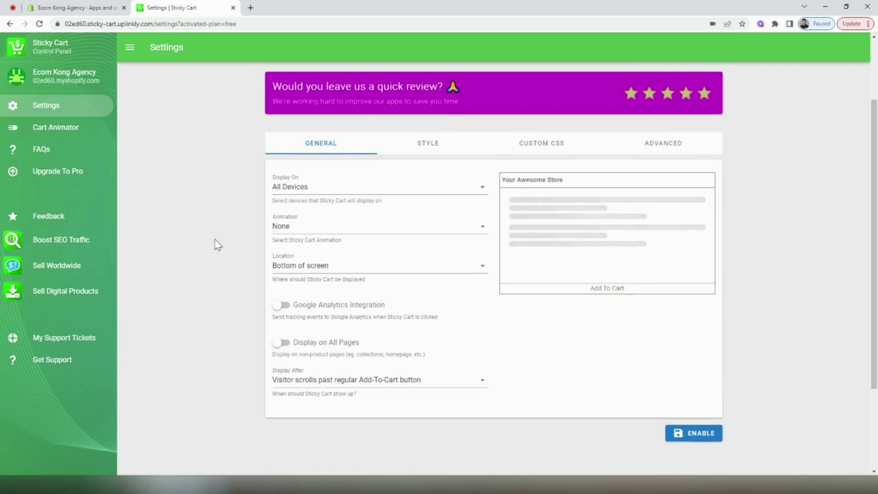
Enable the sticky cart on All Devices, with no animation, at the Bottom of screen
{"action": "left_click", "coordinate": [284, 192]}
{"action": "left_click", "coordinate": [239, 201]}
{"action": "left_click", "coordinate": [285, 226]}
{"action": "left_click", "coordinate": [219, 229]}
{"action": "left_click", "coordinate": [283, 227]}
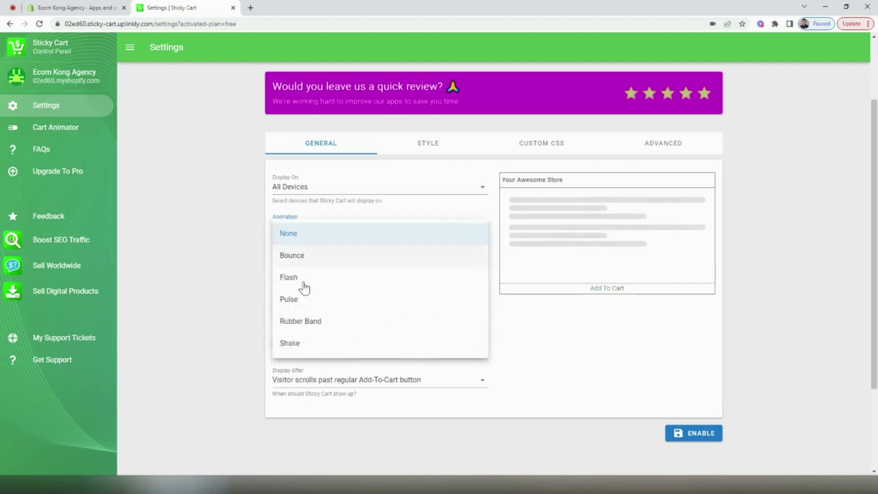
{"action": "left_click", "coordinate": [238, 266]}
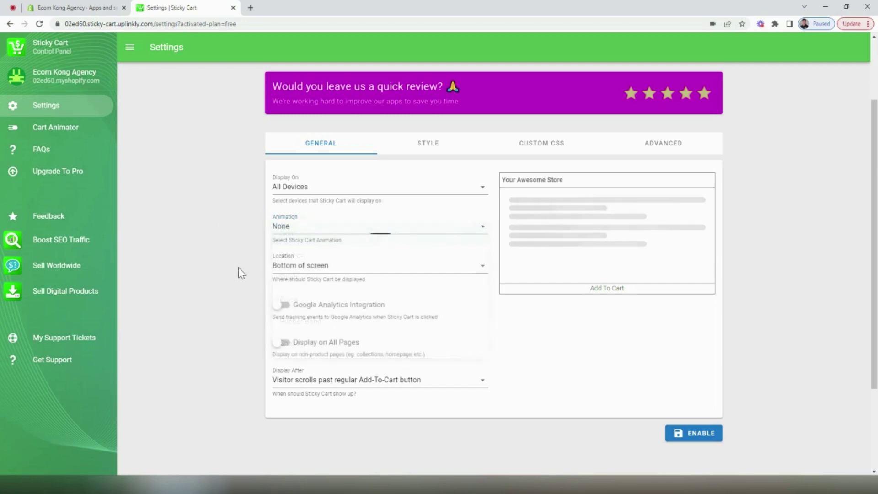
{"action": "left_click", "coordinate": [300, 270]}
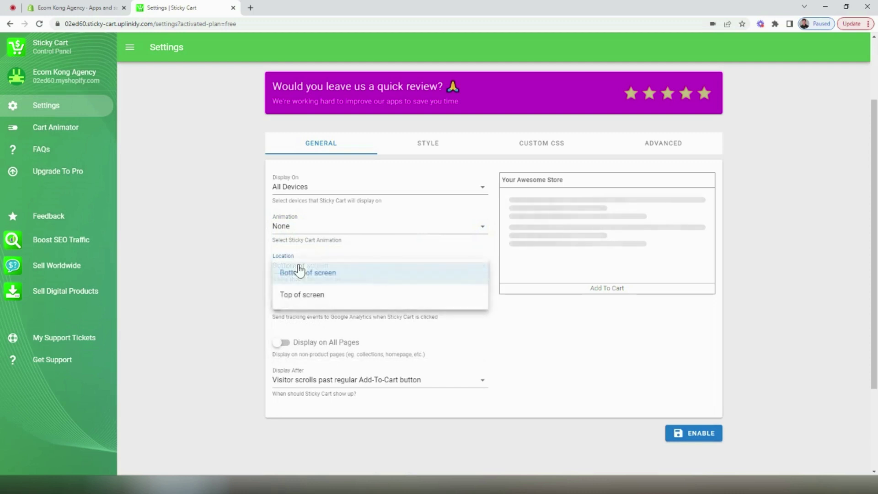
{"action": "left_click", "coordinate": [247, 271]}
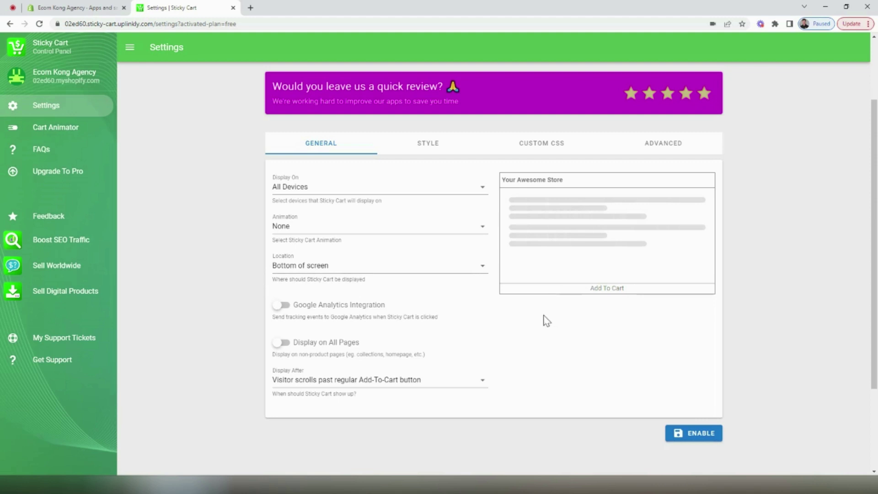
{"action": "left_click", "coordinate": [688, 440]}
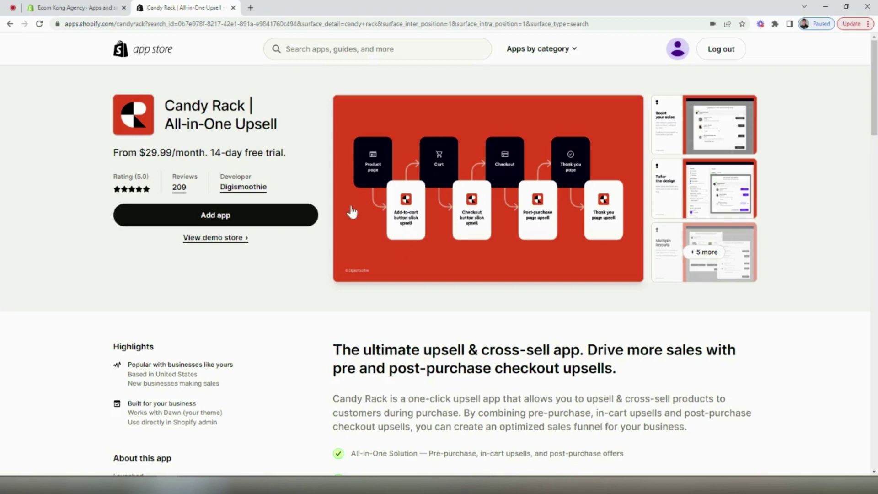
Browse the Candy Rack screenshots and pricing, then add the app to the store
{"action": "left_click", "coordinate": [357, 142]}
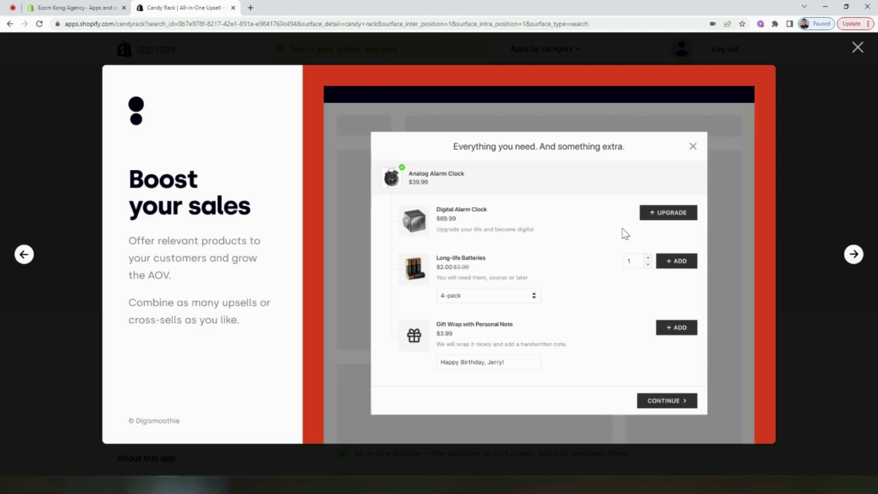
{"action": "key", "text": "Escape"}
{"action": "scroll", "coordinate": [452, 196], "scroll_direction": "down", "scroll_amount": 10}
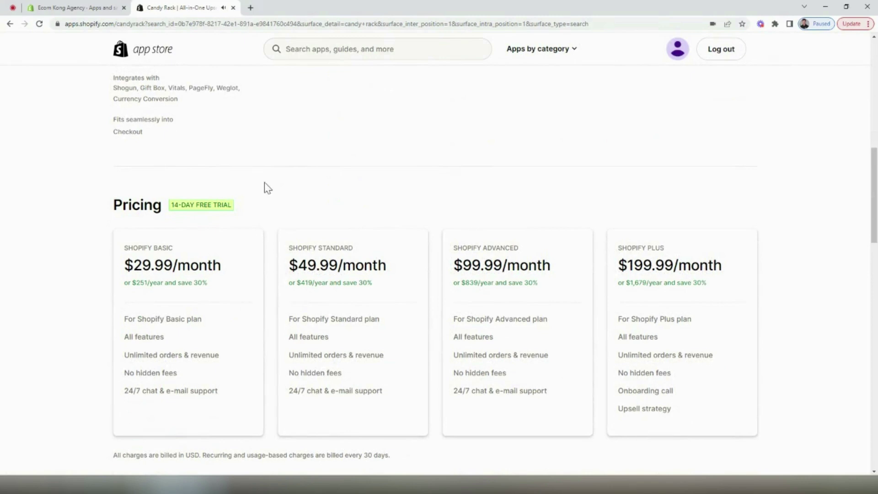
{"action": "scroll", "coordinate": [233, 229], "scroll_direction": "down", "scroll_amount": 1}
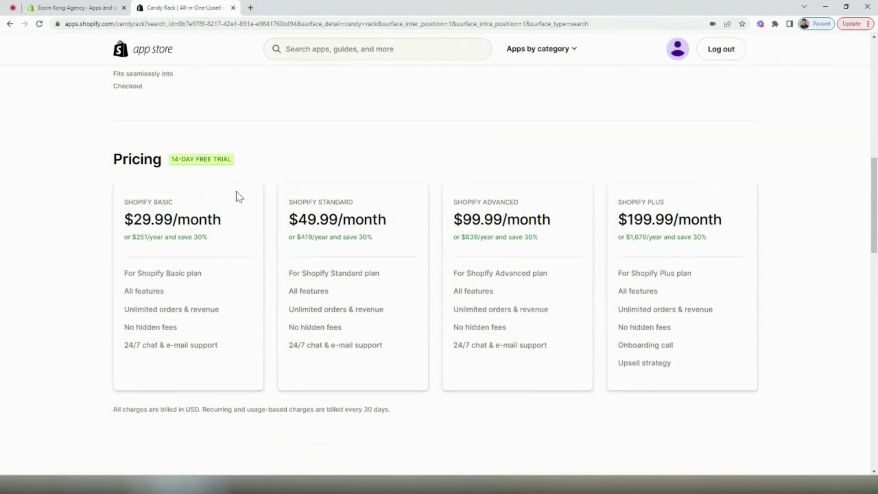
{"action": "scroll", "coordinate": [236, 206], "scroll_direction": "up", "scroll_amount": 10}
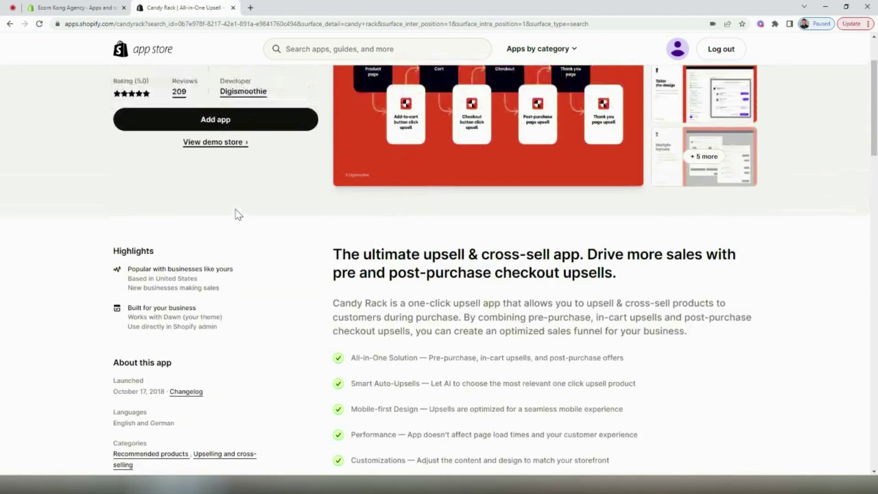
{"action": "scroll", "coordinate": [238, 214], "scroll_direction": "up", "scroll_amount": 2}
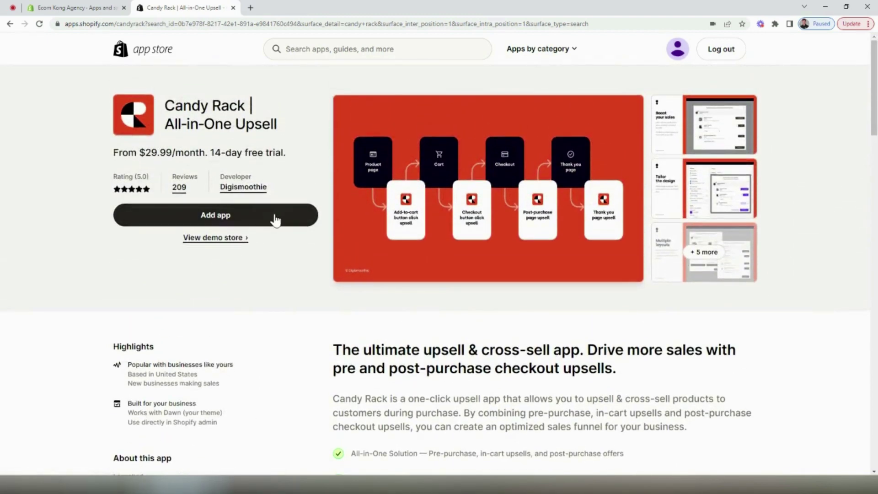
{"action": "left_click", "coordinate": [275, 218]}
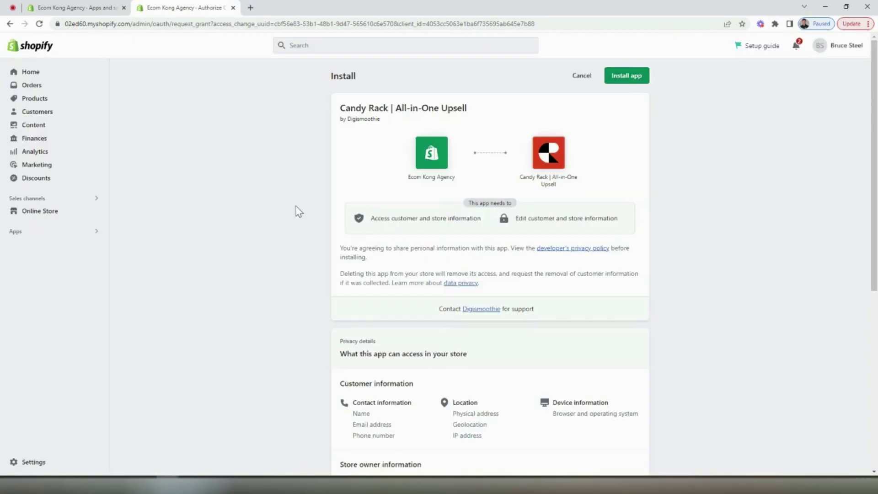
Install Candy Rack and approve its Basic subscription with trial
{"action": "left_click", "coordinate": [623, 81]}
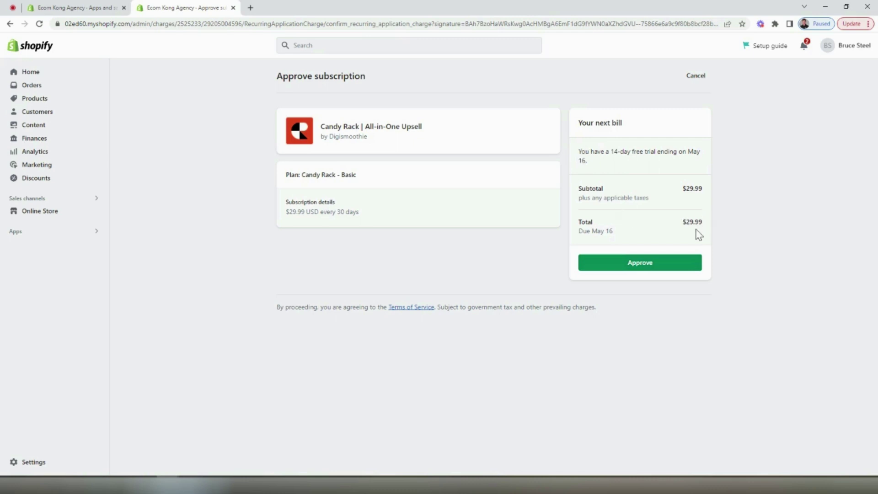
{"action": "left_click", "coordinate": [639, 267]}
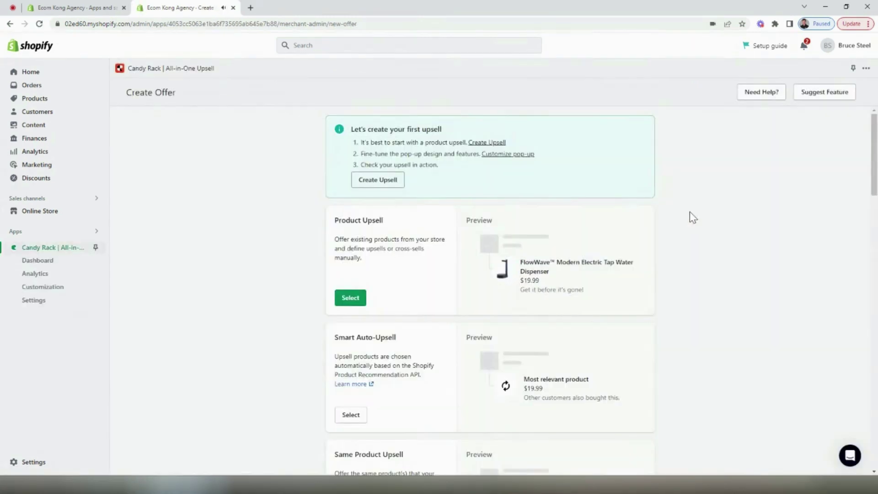
{"action": "scroll", "coordinate": [664, 208], "scroll_direction": "down", "scroll_amount": 2}
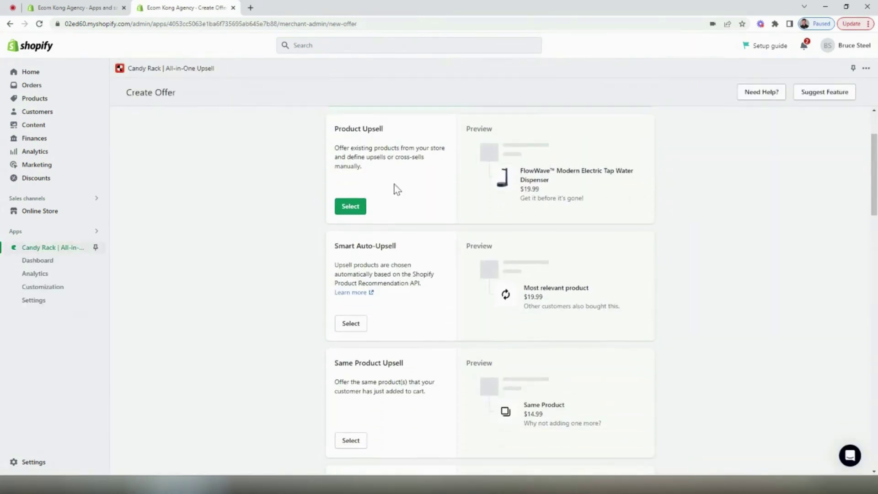
Scroll through the Create Offer offer types and return to Product Upsell
{"action": "scroll", "coordinate": [414, 183], "scroll_direction": "down", "scroll_amount": 3}
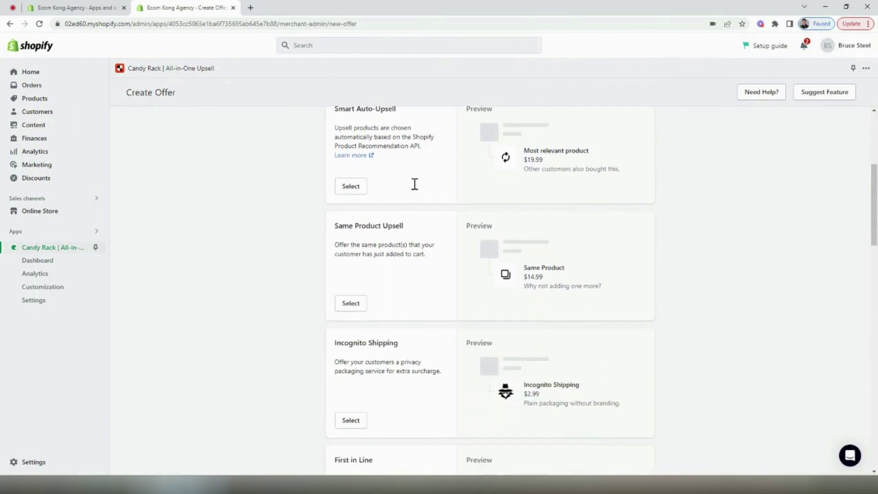
{"action": "scroll", "coordinate": [409, 237], "scroll_direction": "down", "scroll_amount": 3}
{"action": "scroll", "coordinate": [410, 220], "scroll_direction": "down", "scroll_amount": 5}
{"action": "scroll", "coordinate": [413, 206], "scroll_direction": "down", "scroll_amount": 7}
{"action": "scroll", "coordinate": [413, 216], "scroll_direction": "down", "scroll_amount": 5}
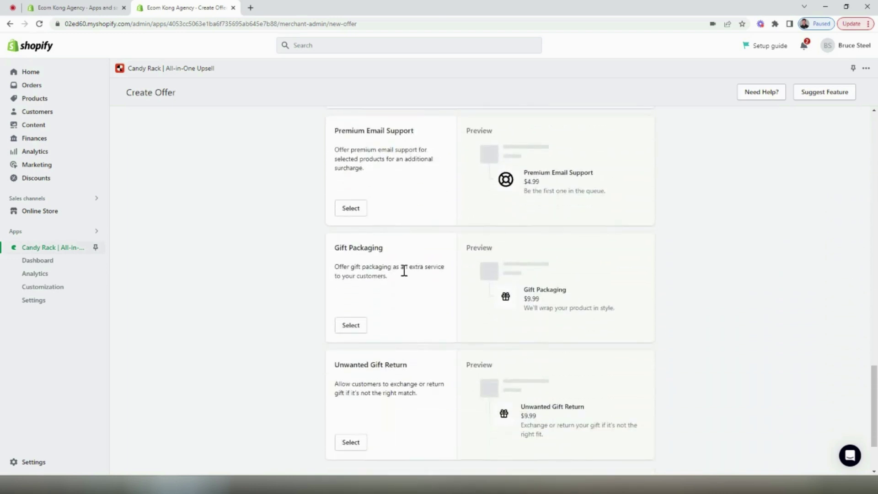
{"action": "scroll", "coordinate": [423, 341], "scroll_direction": "down", "scroll_amount": 2}
{"action": "scroll", "coordinate": [417, 314], "scroll_direction": "up", "scroll_amount": 2}
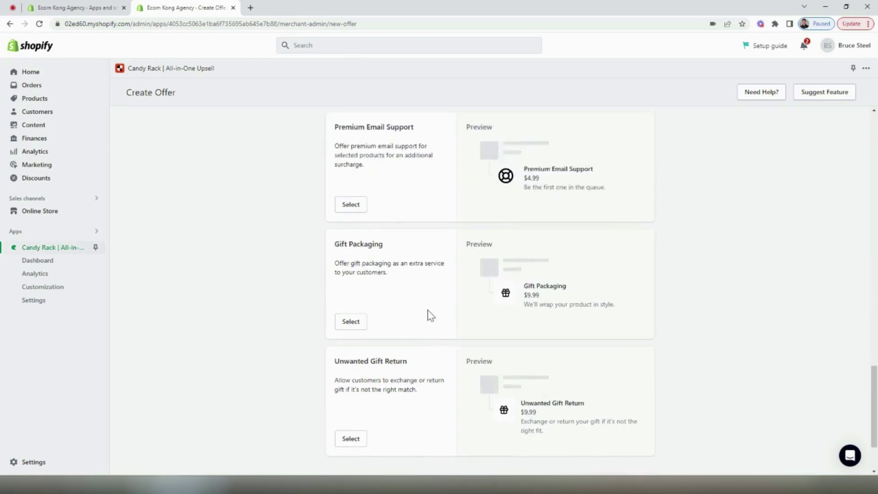
{"action": "scroll", "coordinate": [430, 314], "scroll_direction": "up", "scroll_amount": 20}
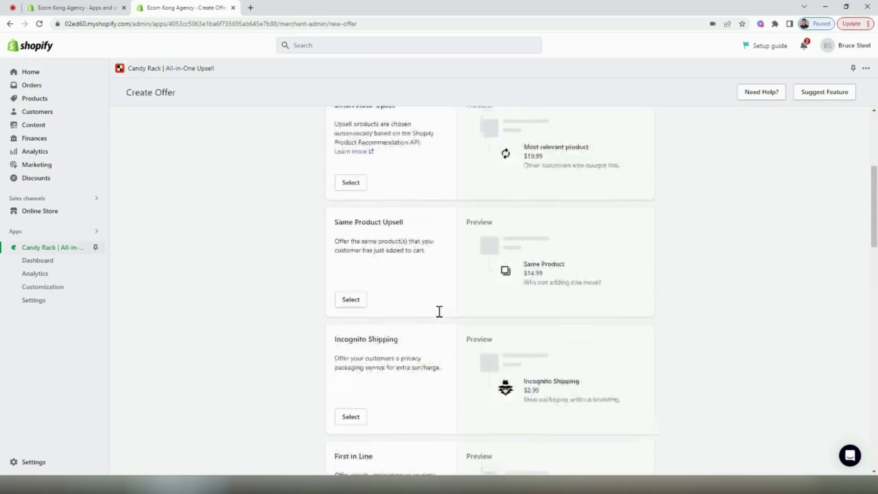
{"action": "scroll", "coordinate": [439, 311], "scroll_direction": "up", "scroll_amount": 5}
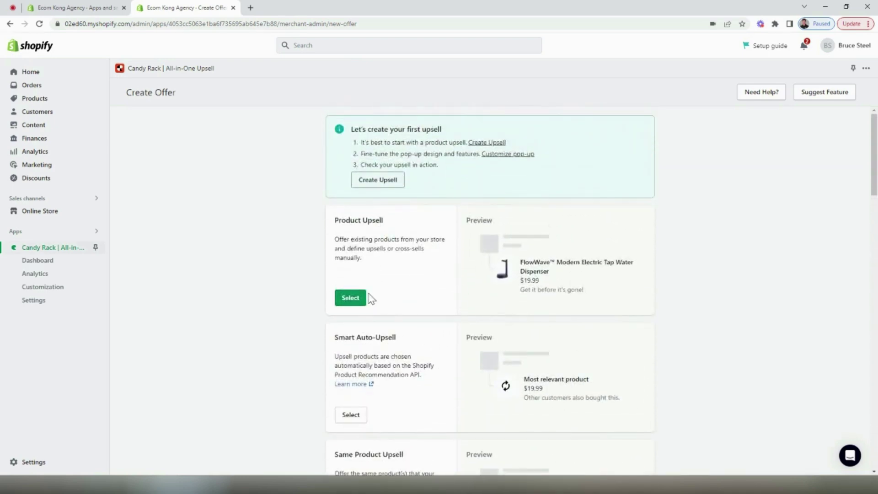
Create a Product Upsell offer featuring the FlowWave dispenser
{"action": "left_click", "coordinate": [360, 299]}
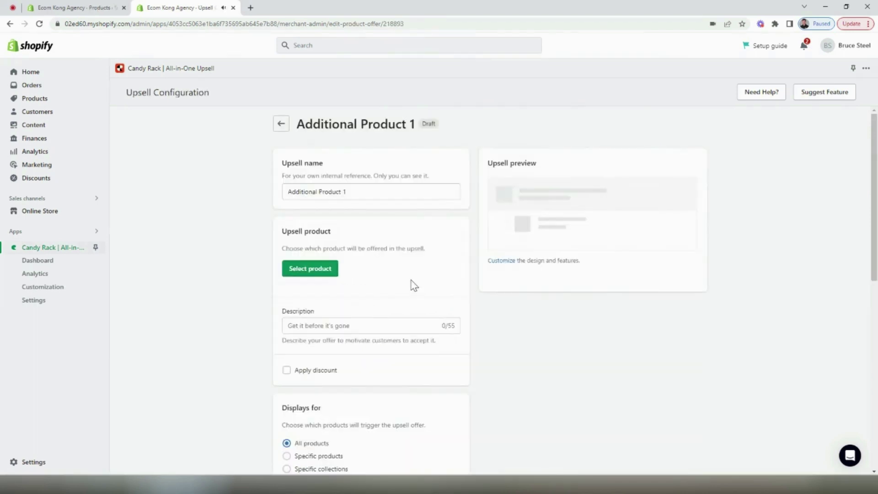
{"action": "left_click", "coordinate": [329, 272]}
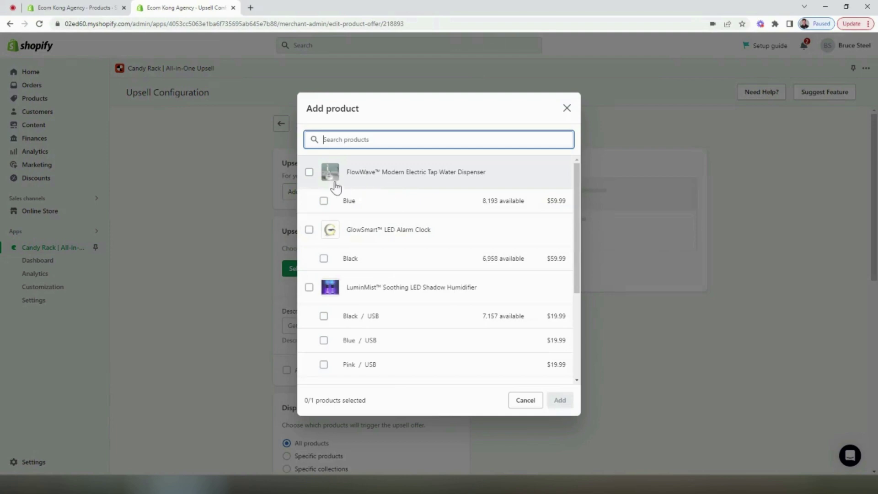
{"action": "left_click", "coordinate": [309, 174]}
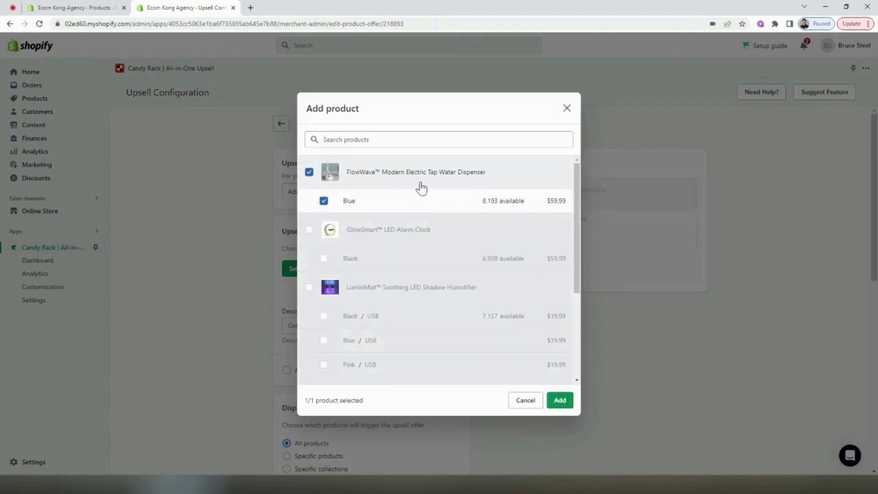
{"action": "left_click", "coordinate": [563, 401]}
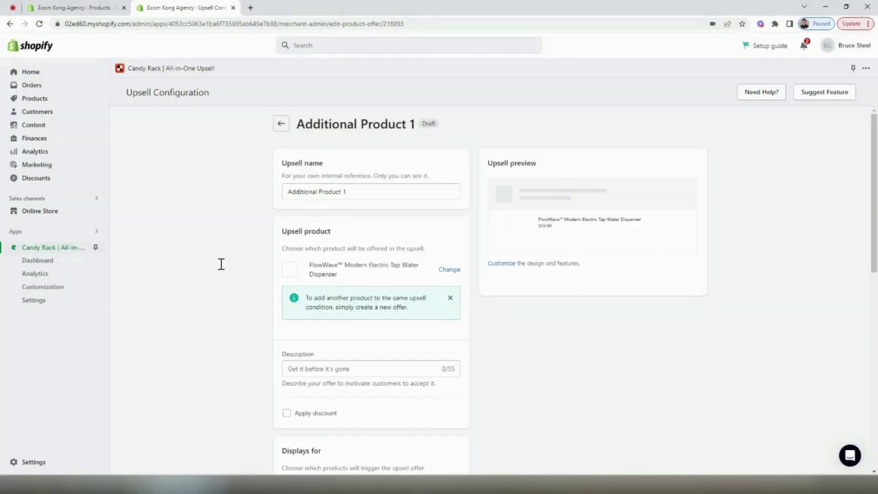
{"action": "scroll", "coordinate": [233, 246], "scroll_direction": "down", "scroll_amount": 2}
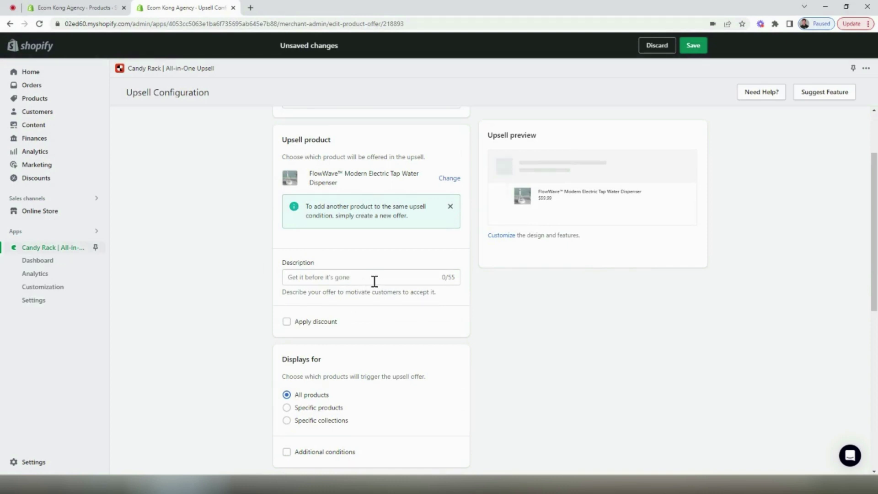
Apply a 15% discount to the FlowWave upsell
{"action": "left_click", "coordinate": [297, 323]}
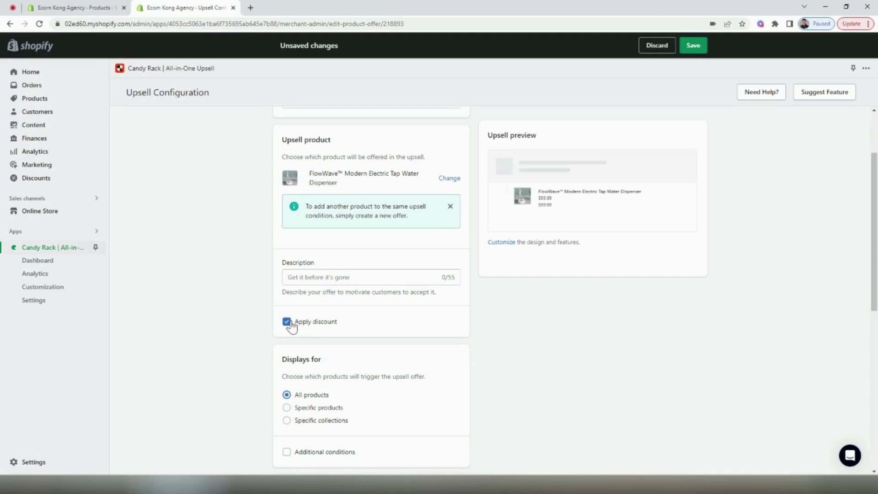
{"action": "left_click", "coordinate": [309, 361]}
{"action": "type", "text": "1"}
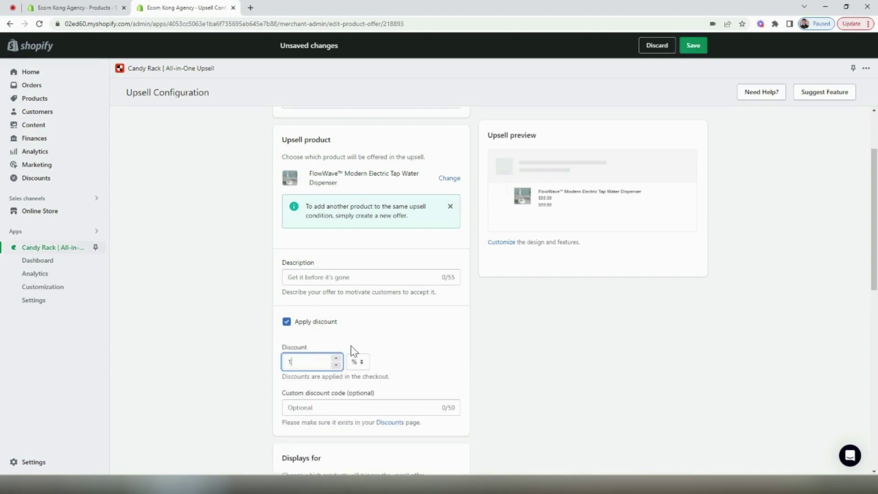
{"action": "type", "text": "5"}
{"action": "left_click", "coordinate": [414, 347]}
{"action": "scroll", "coordinate": [504, 333], "scroll_direction": "down", "scroll_amount": 1}
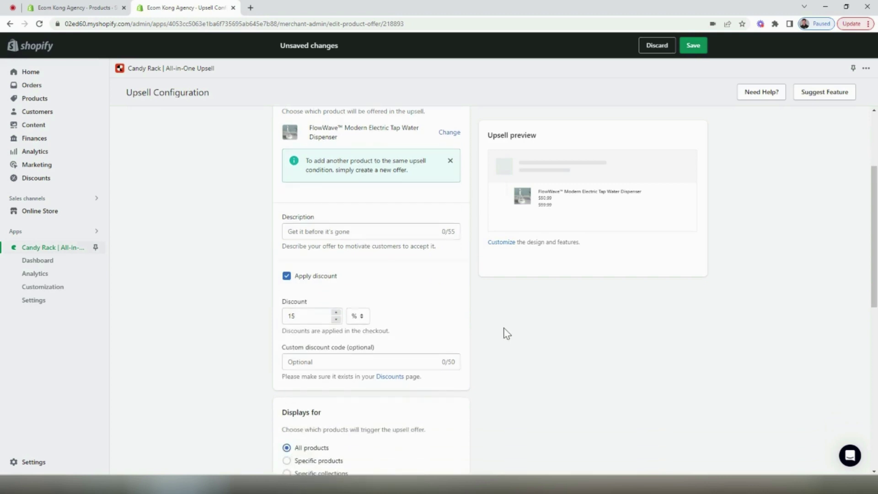
{"action": "scroll", "coordinate": [464, 345], "scroll_direction": "down", "scroll_amount": 2}
{"action": "scroll", "coordinate": [464, 339], "scroll_direction": "down", "scroll_amount": 2}
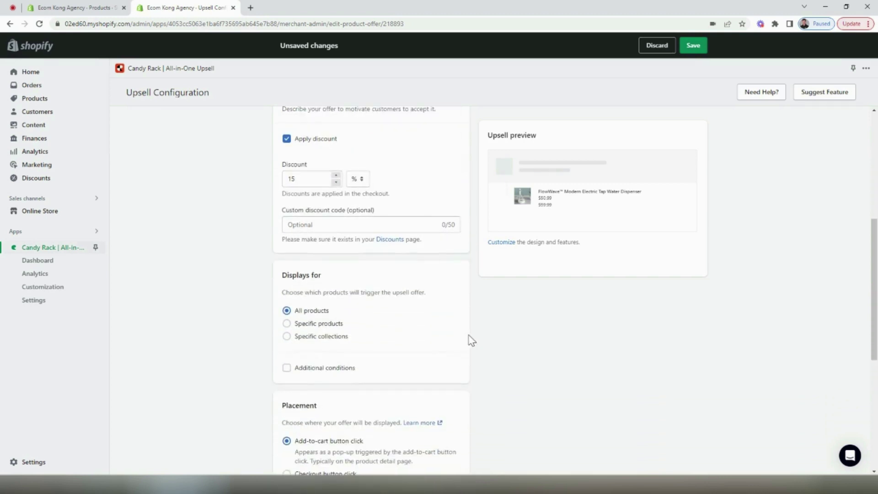
Show the offer only for the StirMagic mug, including all its variants
{"action": "left_click", "coordinate": [334, 324]}
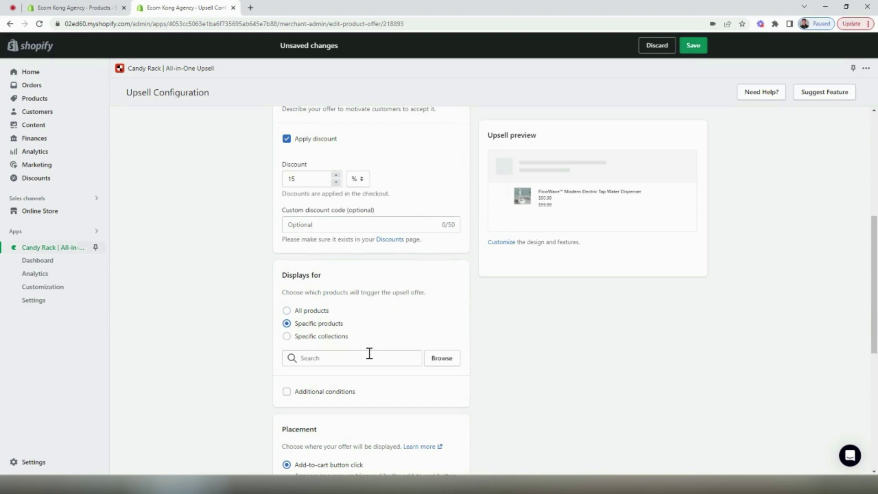
{"action": "left_click", "coordinate": [355, 355]}
{"action": "left_click", "coordinate": [433, 364]}
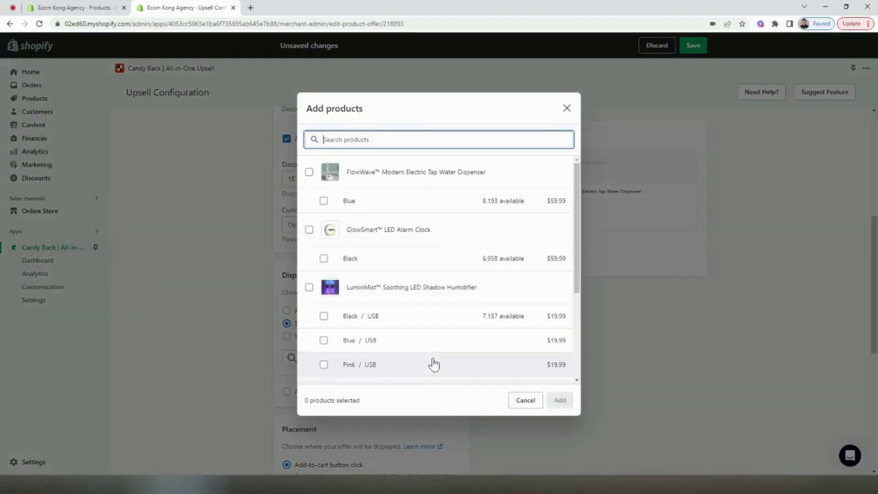
{"action": "scroll", "coordinate": [382, 226], "scroll_direction": "down", "scroll_amount": 3}
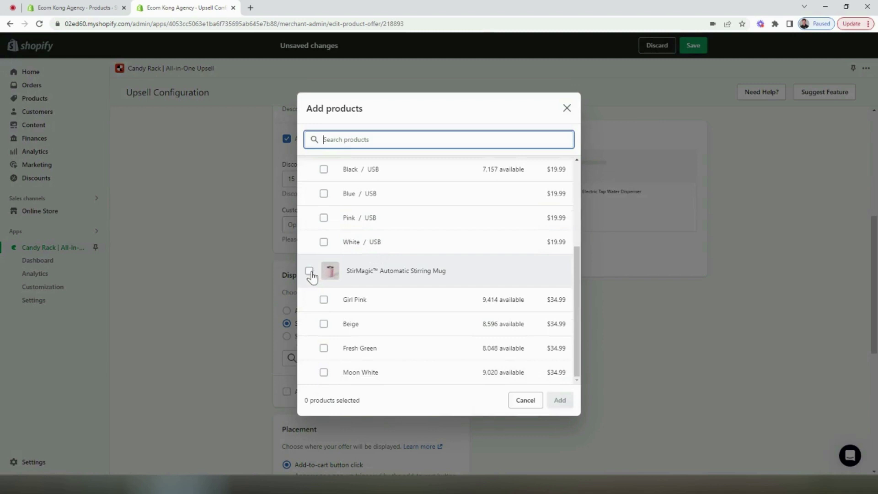
{"action": "left_click", "coordinate": [309, 271]}
{"action": "left_click", "coordinate": [560, 400]}
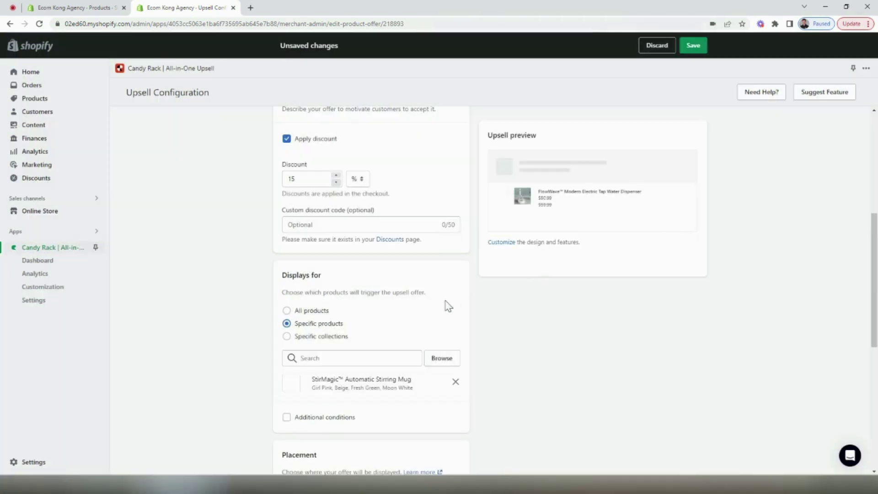
Save the upsell offer
{"action": "scroll", "coordinate": [432, 304], "scroll_direction": "down", "scroll_amount": 5}
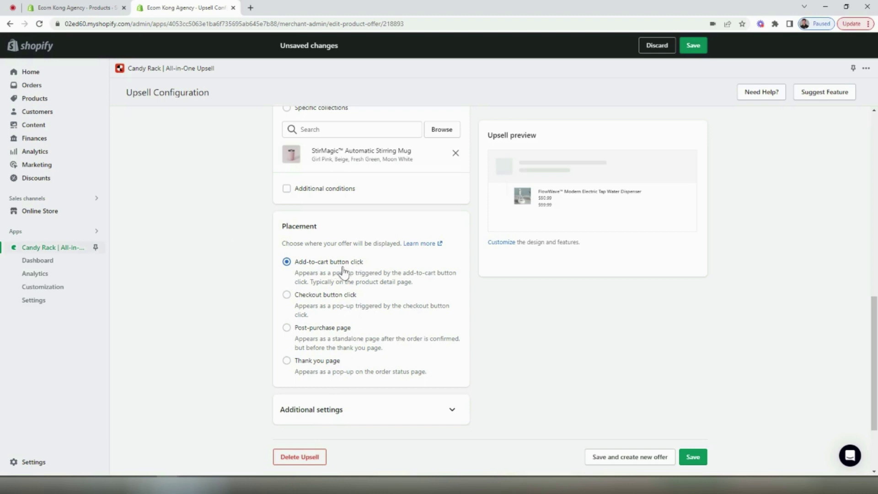
{"action": "scroll", "coordinate": [350, 272], "scroll_direction": "down", "scroll_amount": 1}
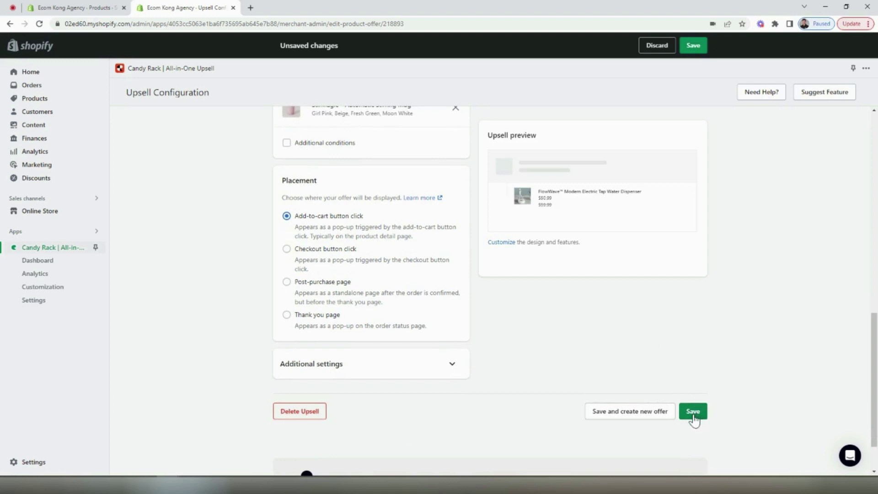
{"action": "left_click", "coordinate": [692, 411]}
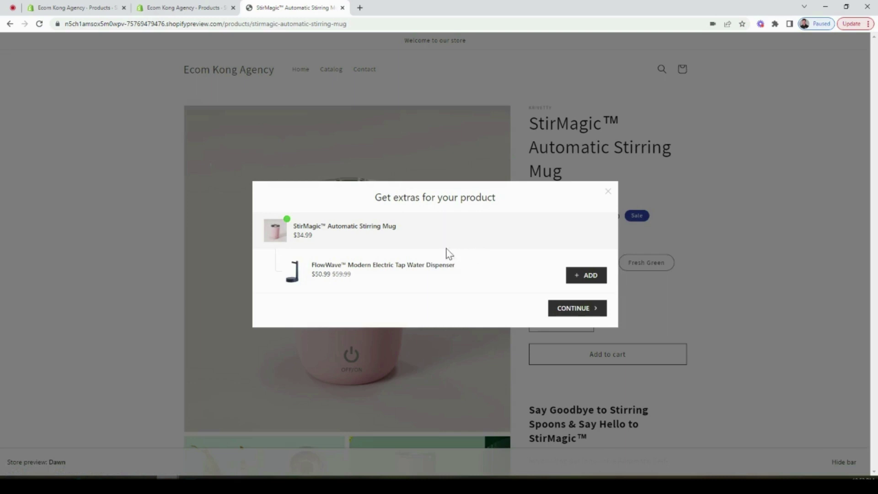
Accept the FlowWave extra from the popup and view the cart showing its 15% discount
{"action": "left_click", "coordinate": [583, 278]}
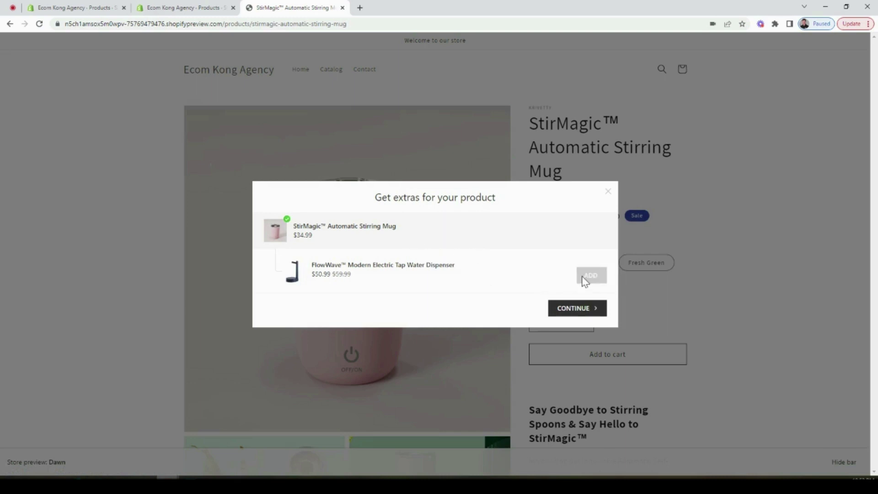
{"action": "left_click", "coordinate": [569, 308]}
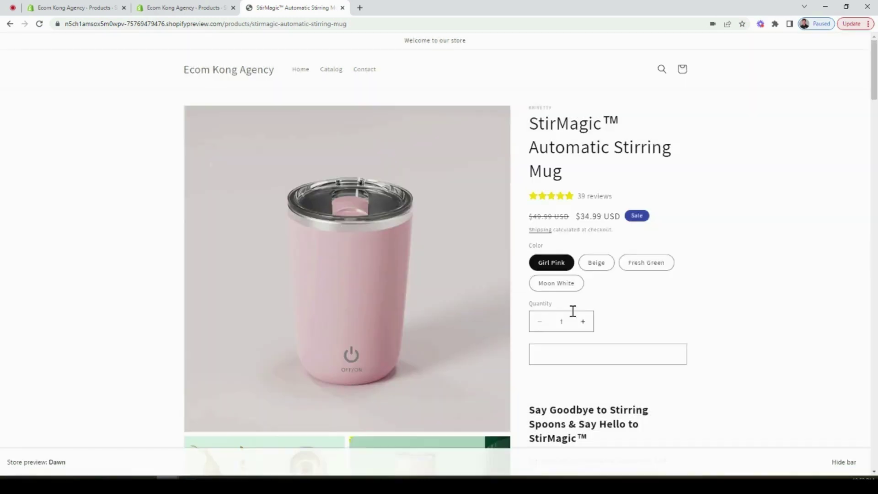
{"action": "left_click", "coordinate": [642, 191]}
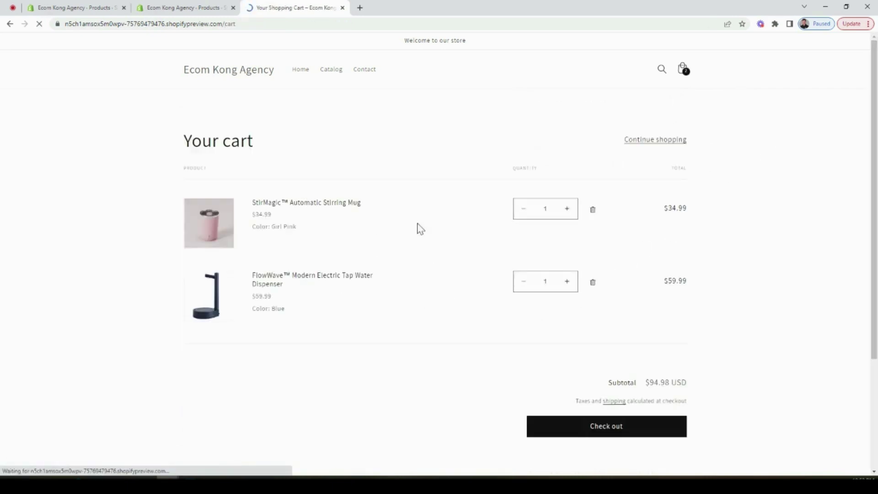
{"action": "left_click_drag", "start_coordinate": [251, 296], "coordinate": [353, 303]}
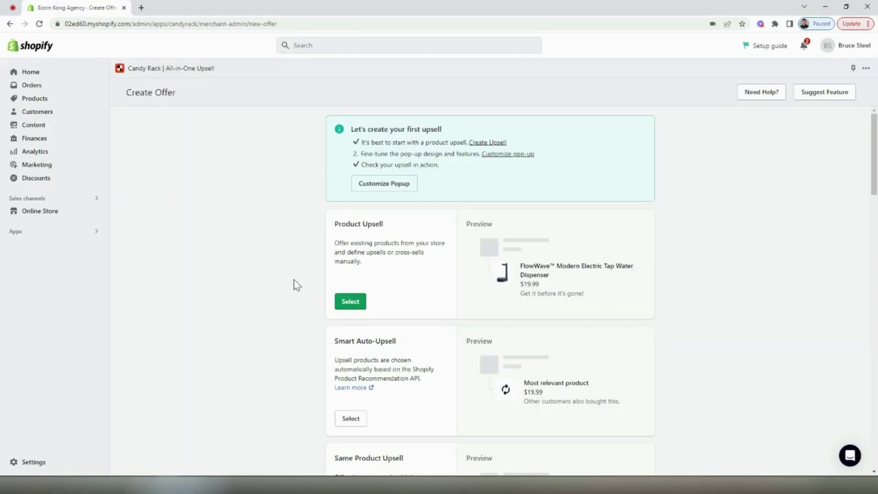
Scroll down the Candy Rack Create Offer page
{"action": "scroll", "coordinate": [262, 272], "scroll_direction": "down", "scroll_amount": 4}
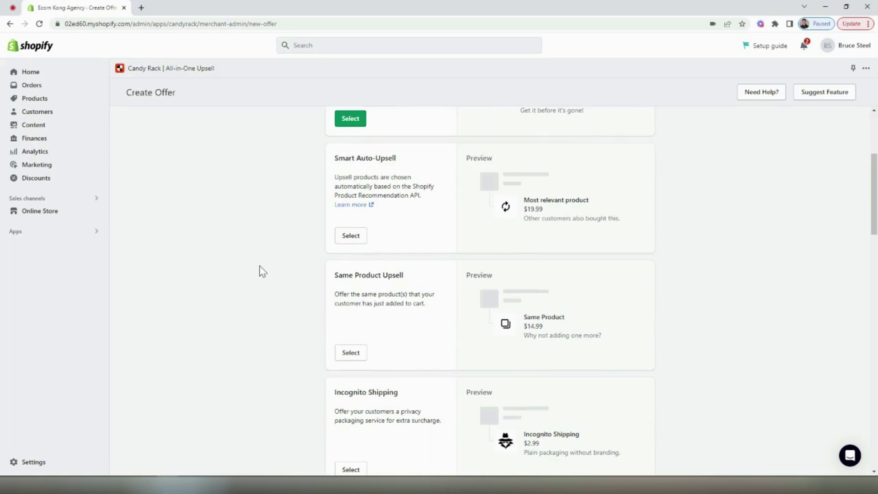
{"action": "scroll", "coordinate": [263, 272], "scroll_direction": "down", "scroll_amount": 1}
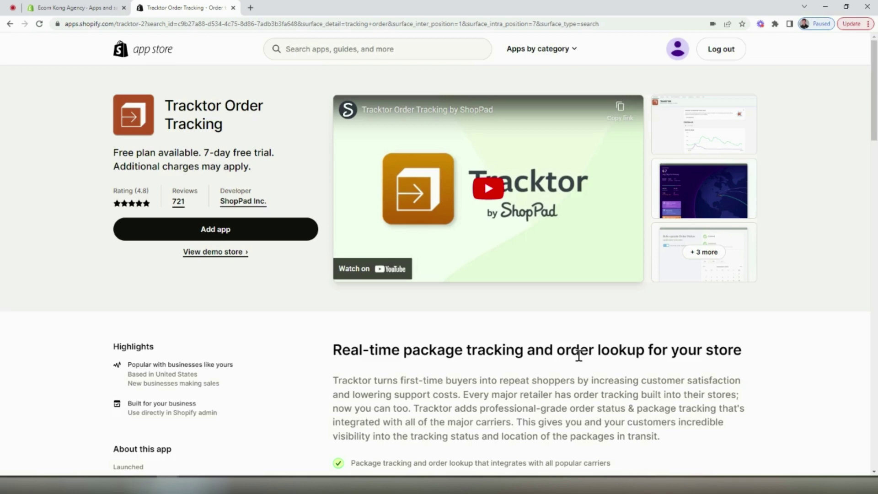
Compare Tracktor plans: Free with 75 orders per month, Starter at $9.99/month
{"action": "scroll", "coordinate": [454, 347], "scroll_direction": "down", "scroll_amount": 5}
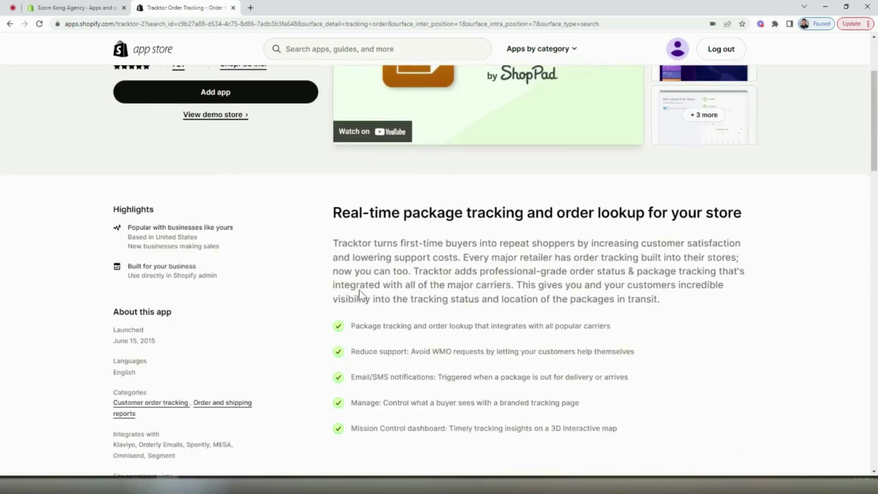
{"action": "scroll", "coordinate": [361, 292], "scroll_direction": "down", "scroll_amount": 5}
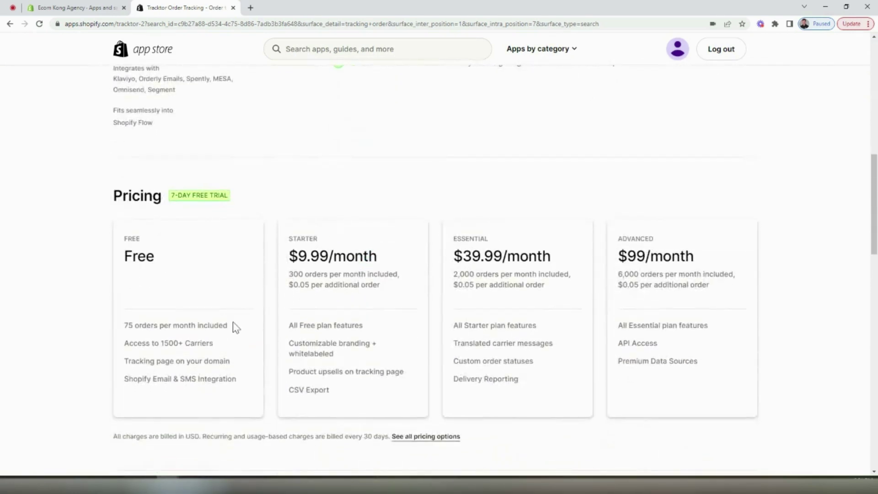
{"action": "left_click_drag", "start_coordinate": [232, 325], "coordinate": [126, 328]}
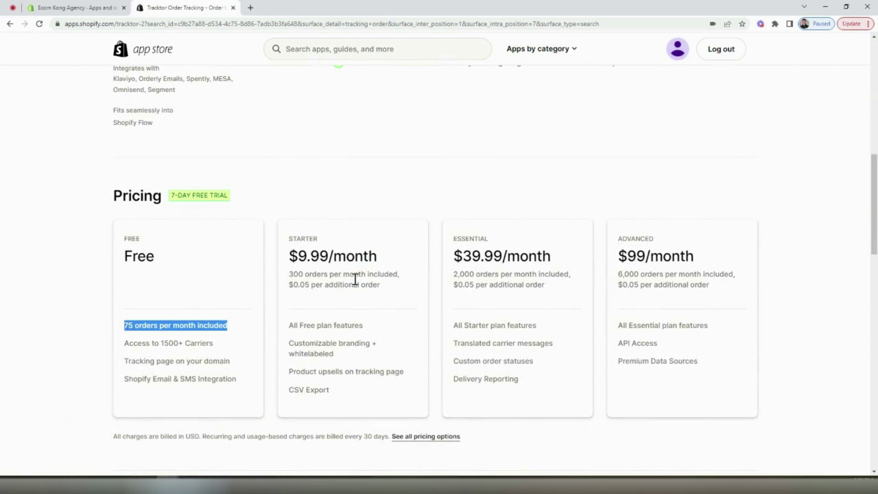
{"action": "left_click_drag", "start_coordinate": [392, 260], "coordinate": [288, 258]}
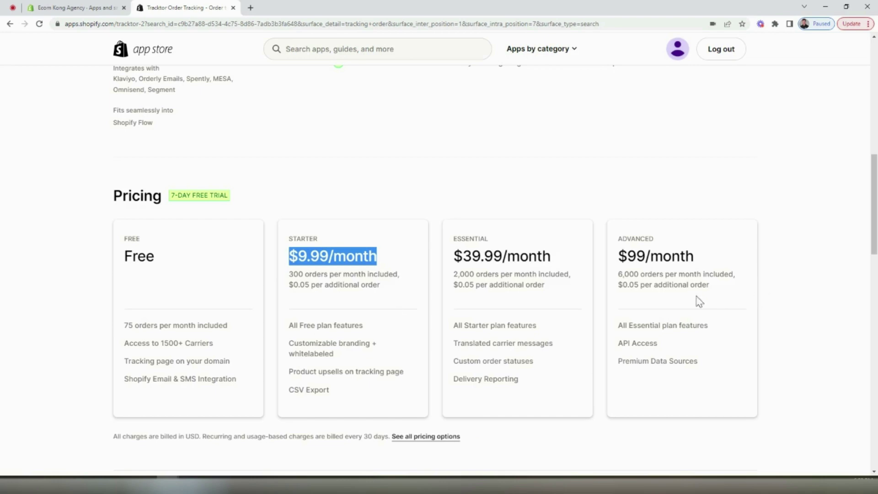
{"action": "scroll", "coordinate": [432, 305], "scroll_direction": "up", "scroll_amount": 15}
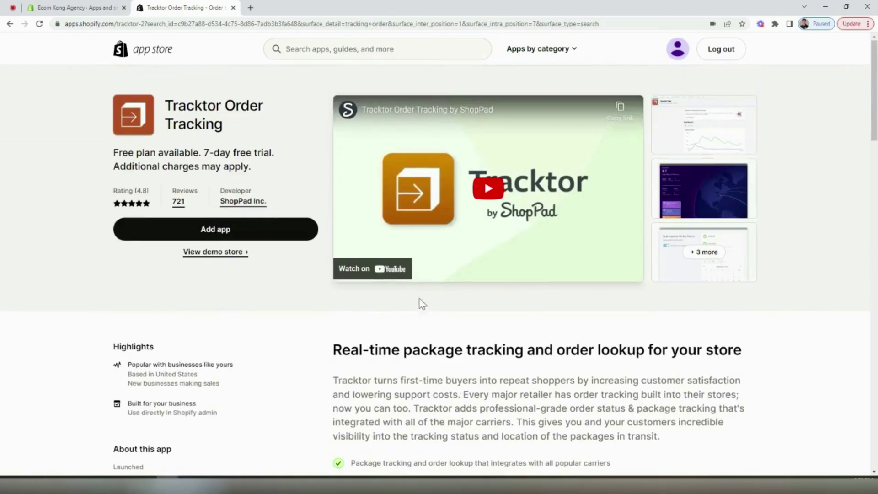
Install Tracktor on the Free plan and submit the account email address
{"action": "left_click", "coordinate": [289, 238]}
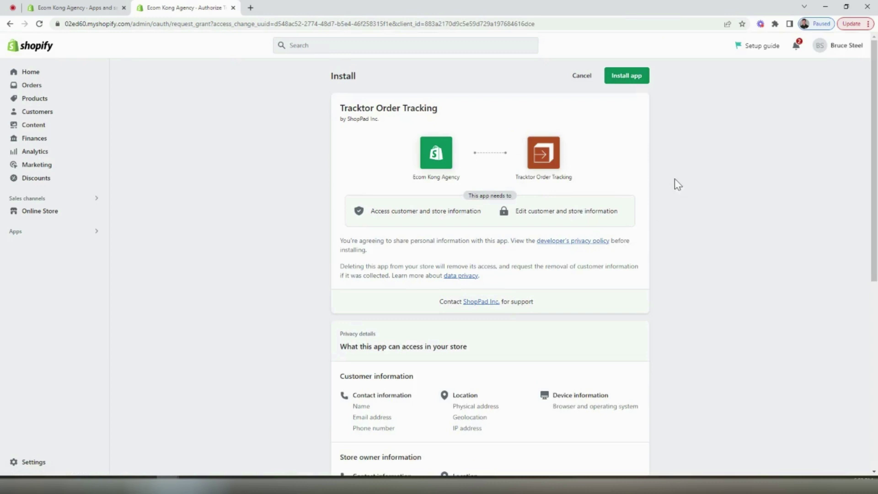
{"action": "left_click", "coordinate": [633, 77]}
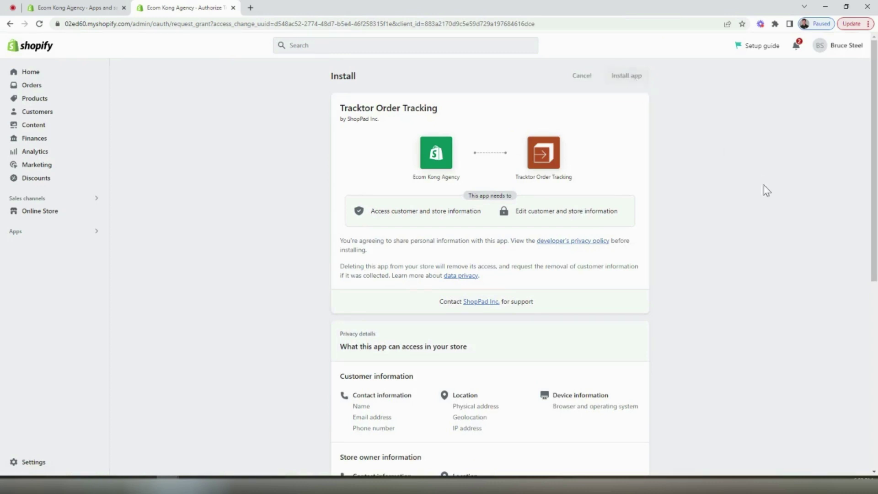
{"action": "scroll", "coordinate": [215, 251], "scroll_direction": "down", "scroll_amount": 2}
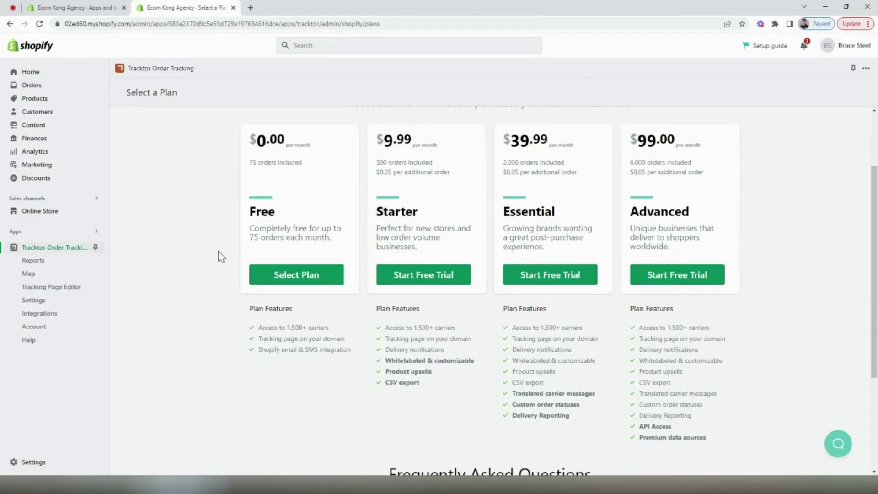
{"action": "left_click", "coordinate": [276, 276]}
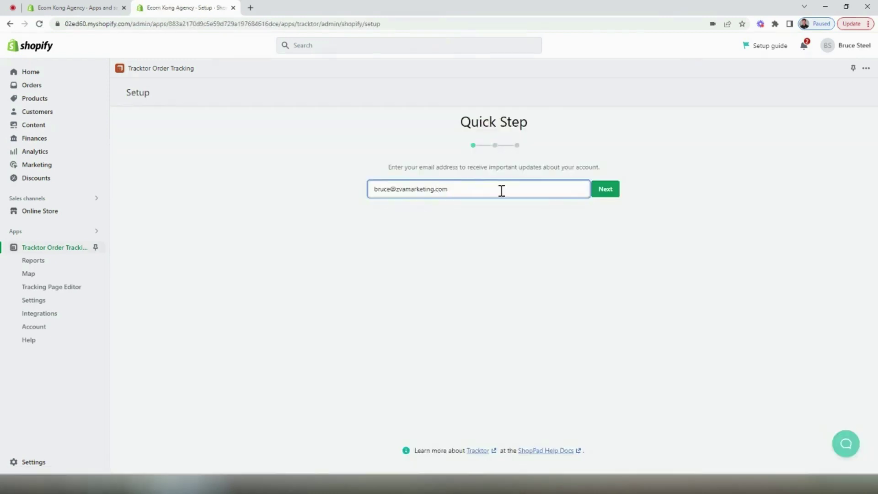
{"action": "key", "text": "Return"}
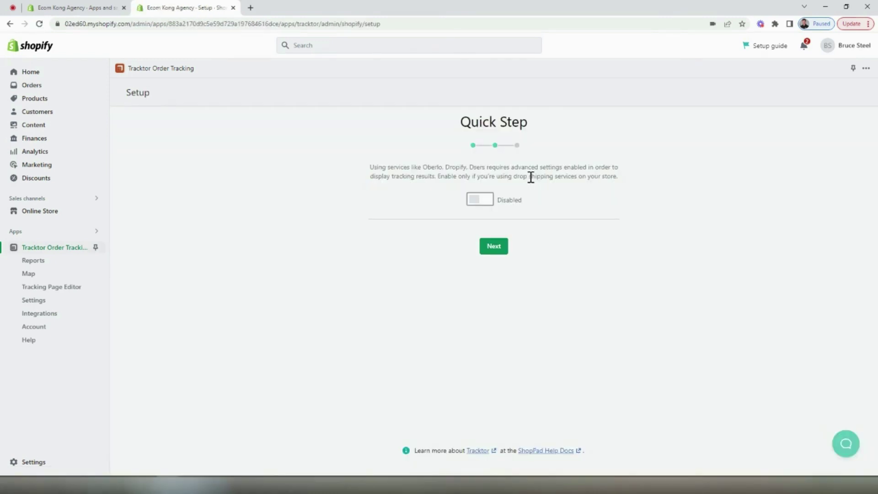
Enable drop-shipping tracking and finish the setup wizard to the dashboard
{"action": "left_click", "coordinate": [480, 199]}
{"action": "left_click", "coordinate": [502, 249]}
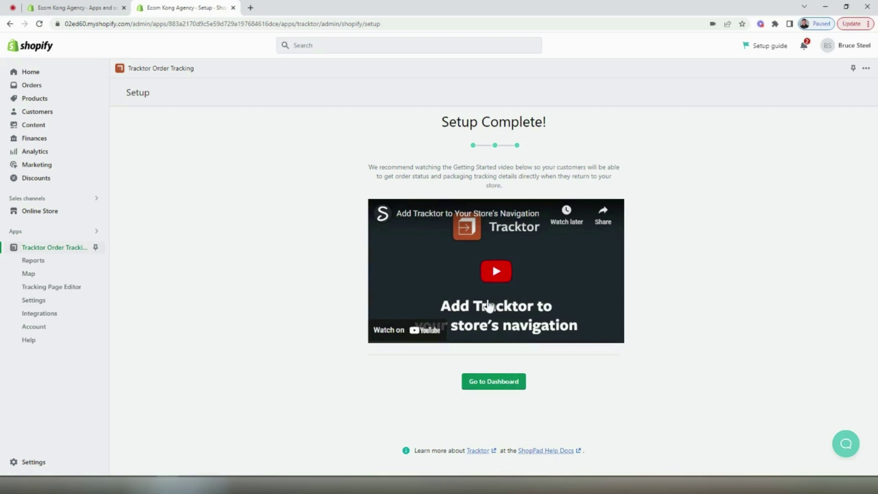
{"action": "left_click", "coordinate": [496, 387]}
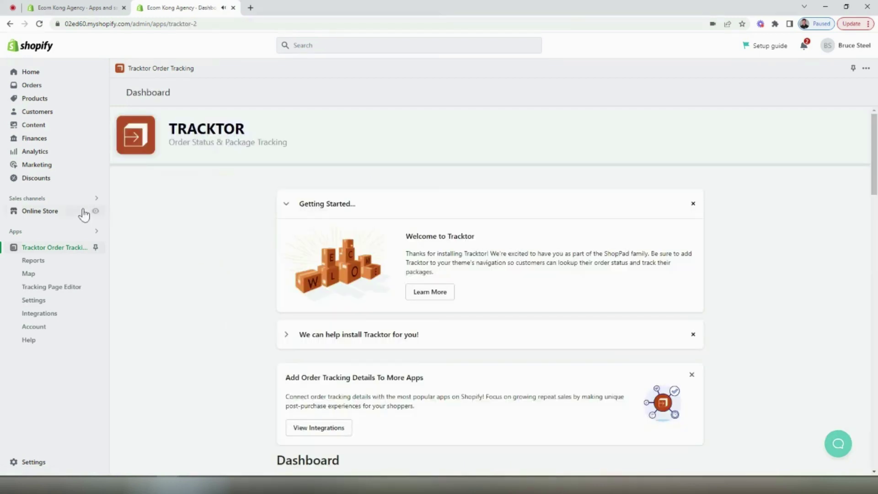
Open the Main menu under Online Store Navigation for editing
{"action": "left_click", "coordinate": [65, 213]}
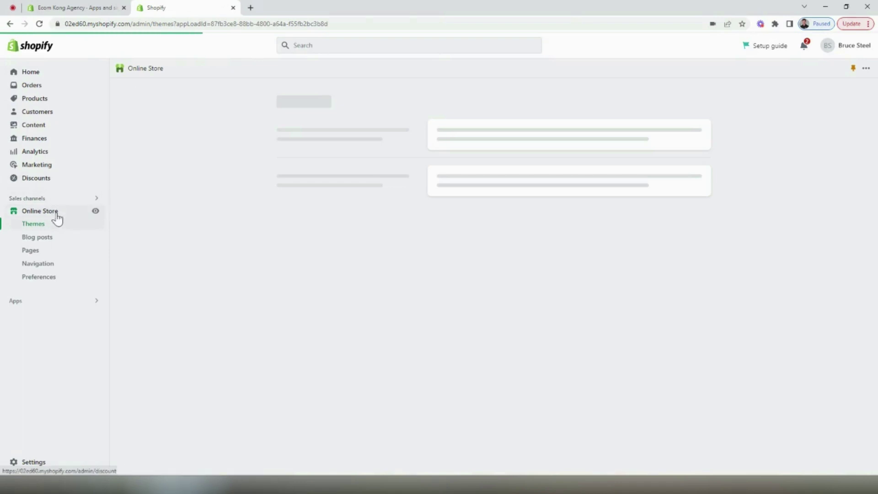
{"action": "left_click", "coordinate": [51, 267]}
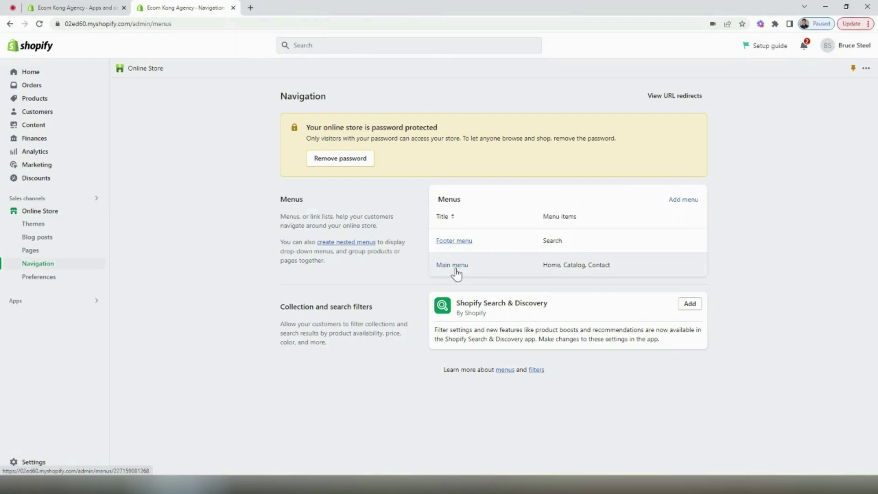
{"action": "left_click", "coordinate": [454, 266]}
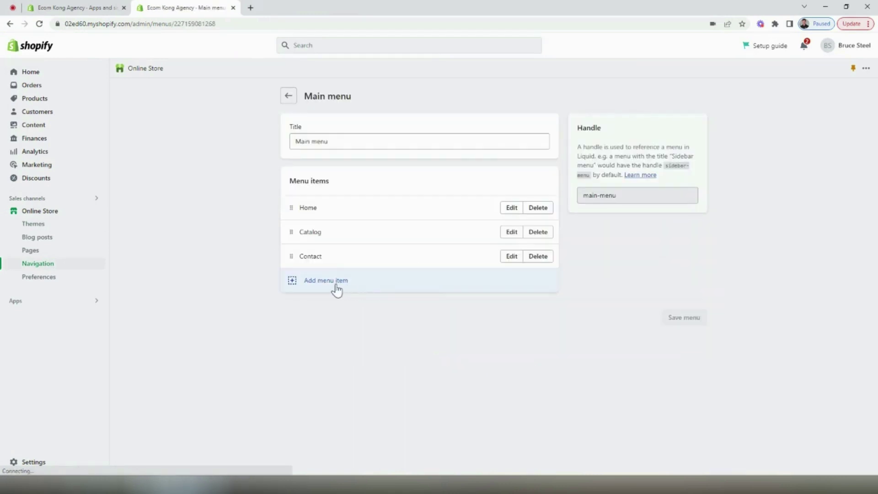
Add a 'Track Your Order' item linking to /apps/tracktor/order and save the menu
{"action": "left_click", "coordinate": [336, 288]}
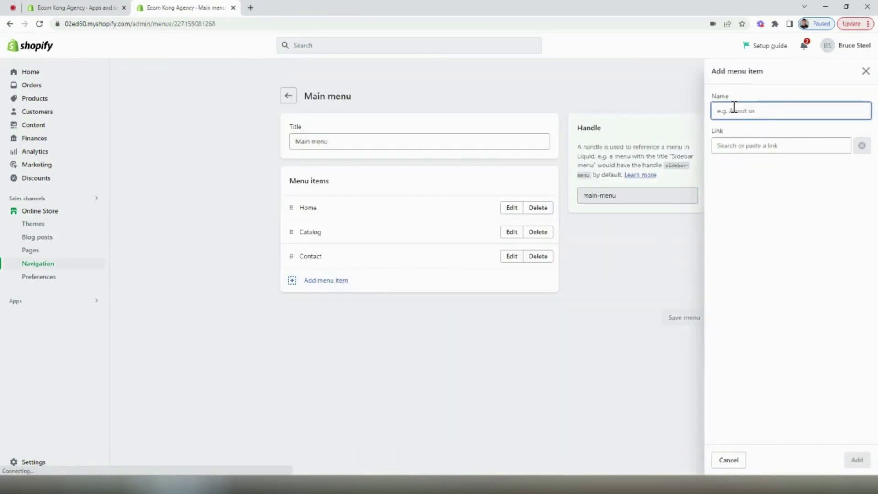
{"action": "type", "text": "T"}
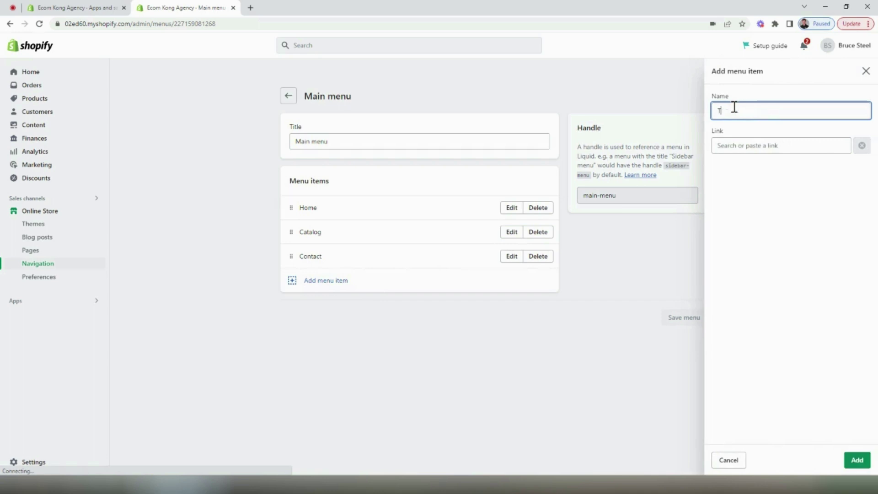
{"action": "type", "text": "rack Your Order"}
{"action": "left_click", "coordinate": [749, 147]}
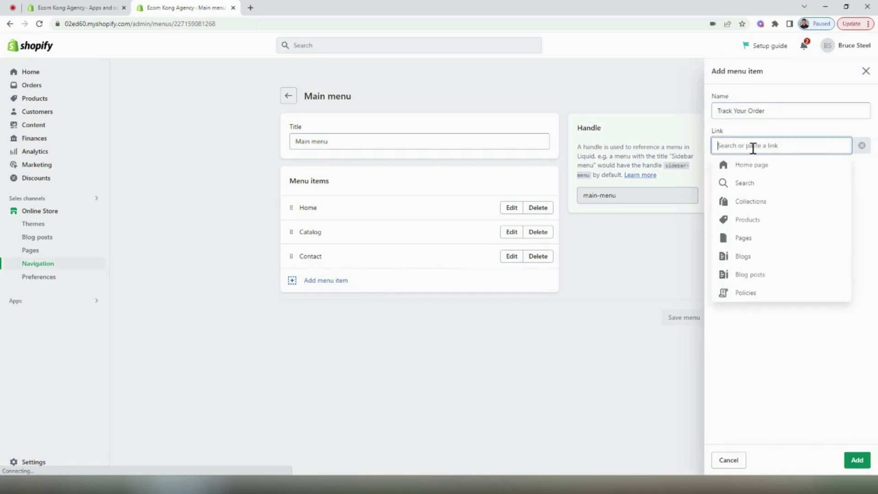
{"action": "type", "text": "/apps/tracktor/order"}
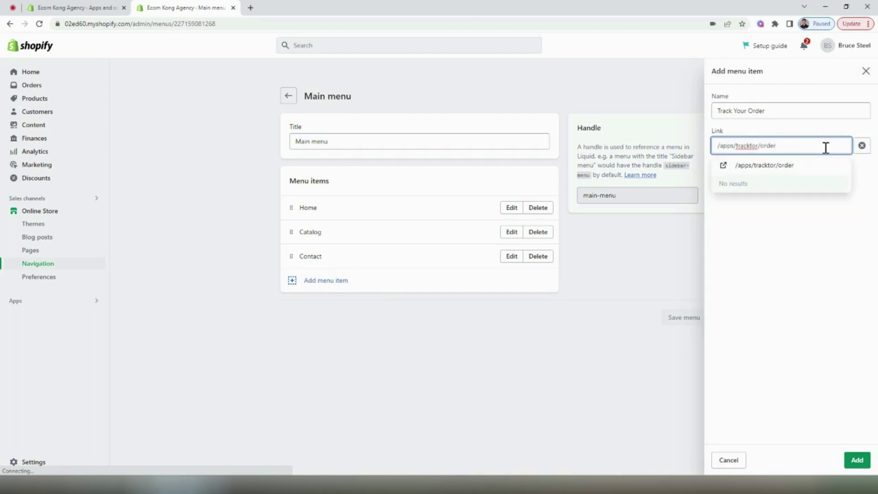
{"action": "left_click", "coordinate": [794, 168]}
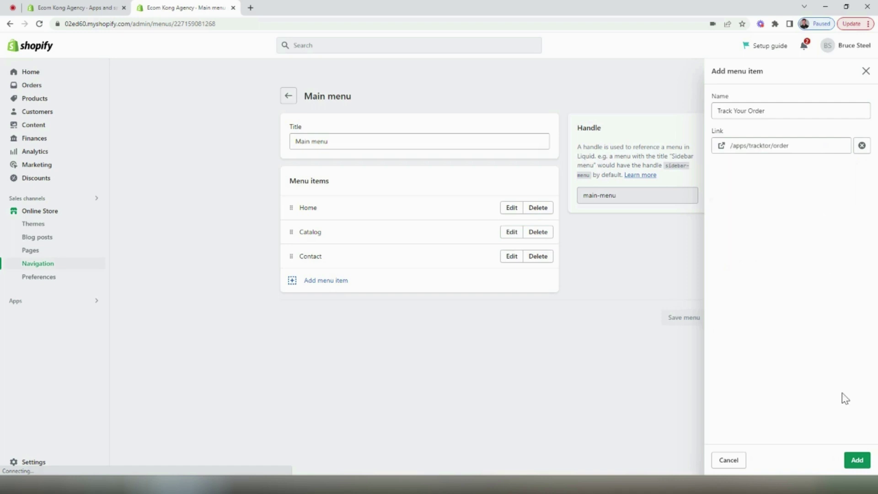
{"action": "left_click", "coordinate": [856, 461]}
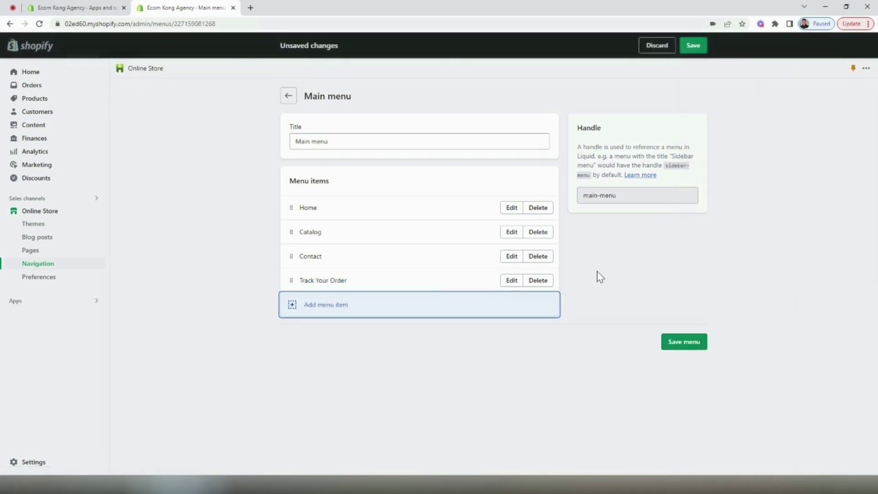
{"action": "left_click", "coordinate": [692, 48]}
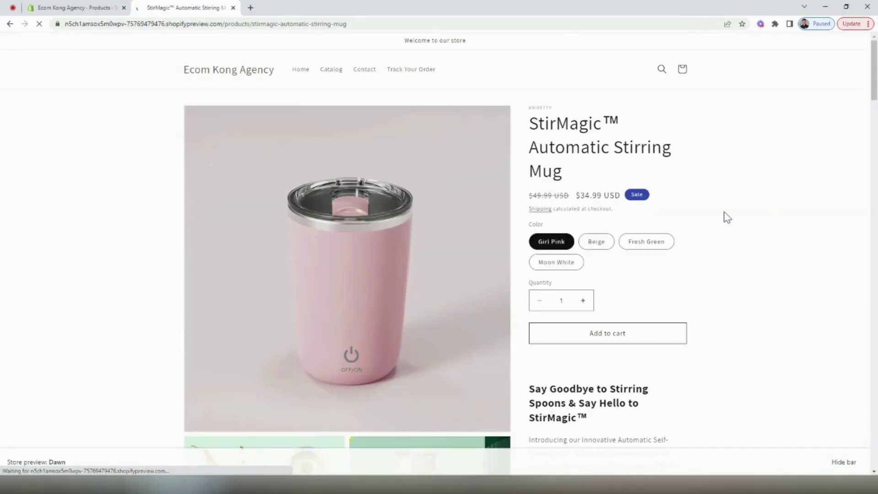
Follow the Track Your Order link in the storefront header
{"action": "left_click", "coordinate": [423, 73]}
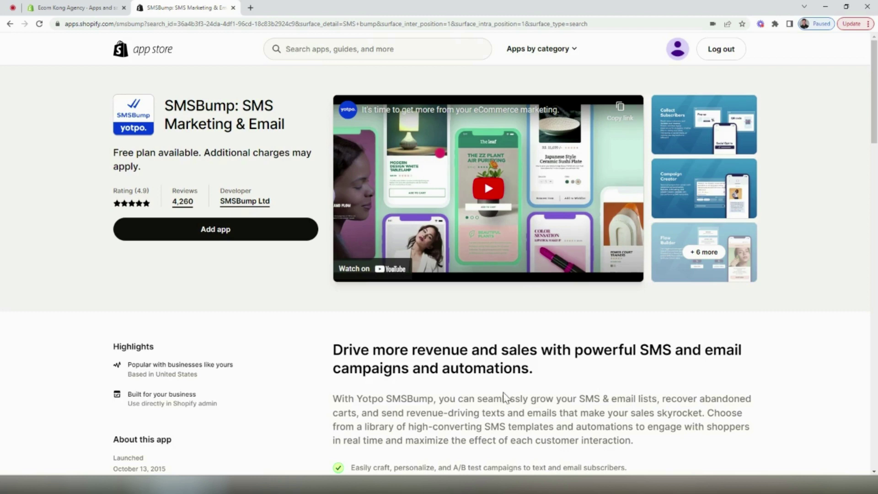
Review SMSBump pricing, highlighting the Free plan's $0.0165 message rate
{"action": "scroll", "coordinate": [347, 172], "scroll_direction": "down", "scroll_amount": 12}
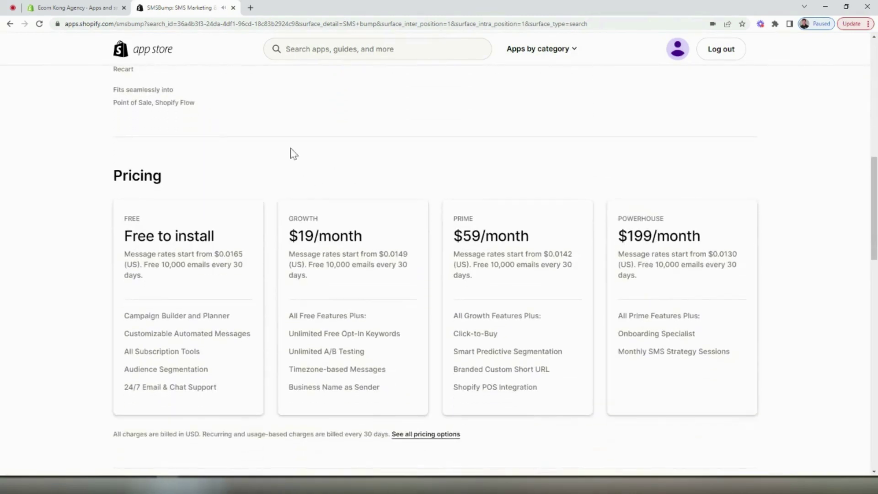
{"action": "left_click_drag", "start_coordinate": [251, 254], "coordinate": [223, 257]}
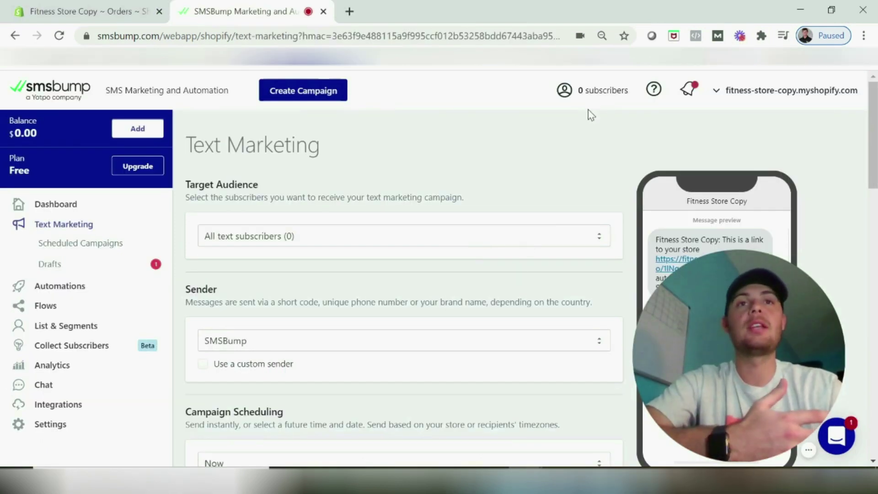
{"action": "scroll", "coordinate": [418, 232], "scroll_direction": "down", "scroll_amount": 2}
{"action": "scroll", "coordinate": [480, 235], "scroll_direction": "up", "scroll_amount": 2}
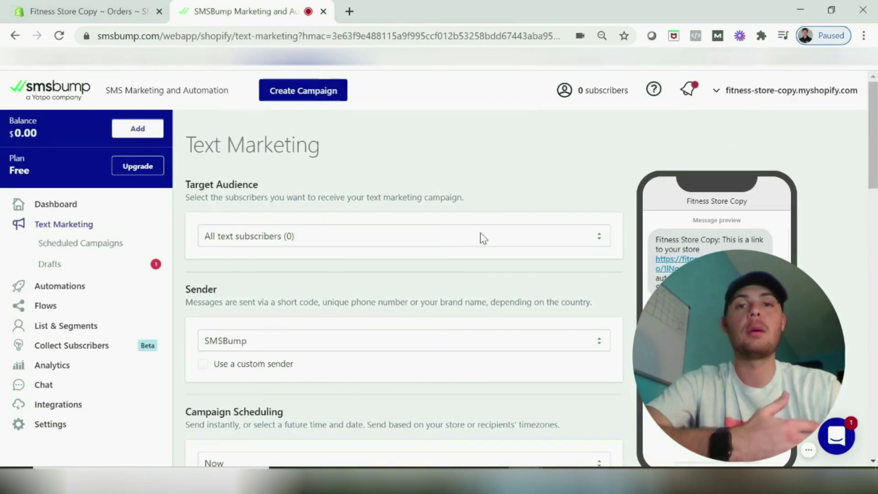